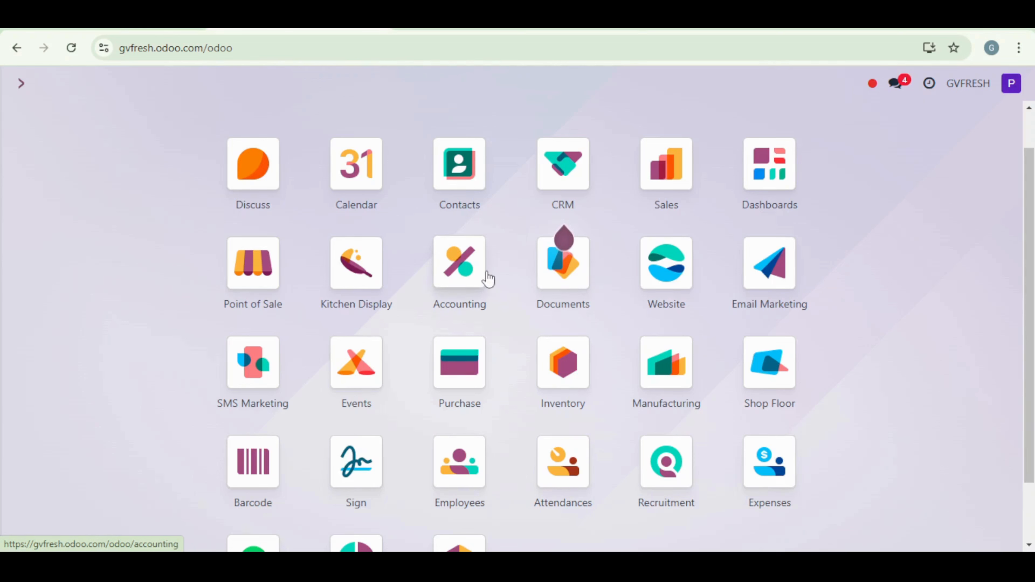
Open the Accounting app and remove the Favorites filter from its dashboard
type("a")
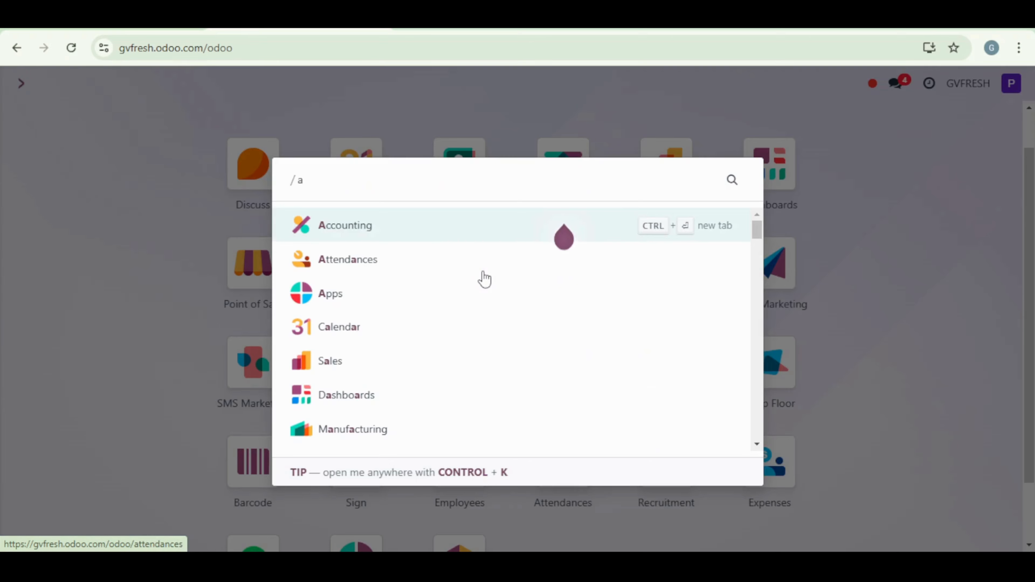
left_click(442, 227)
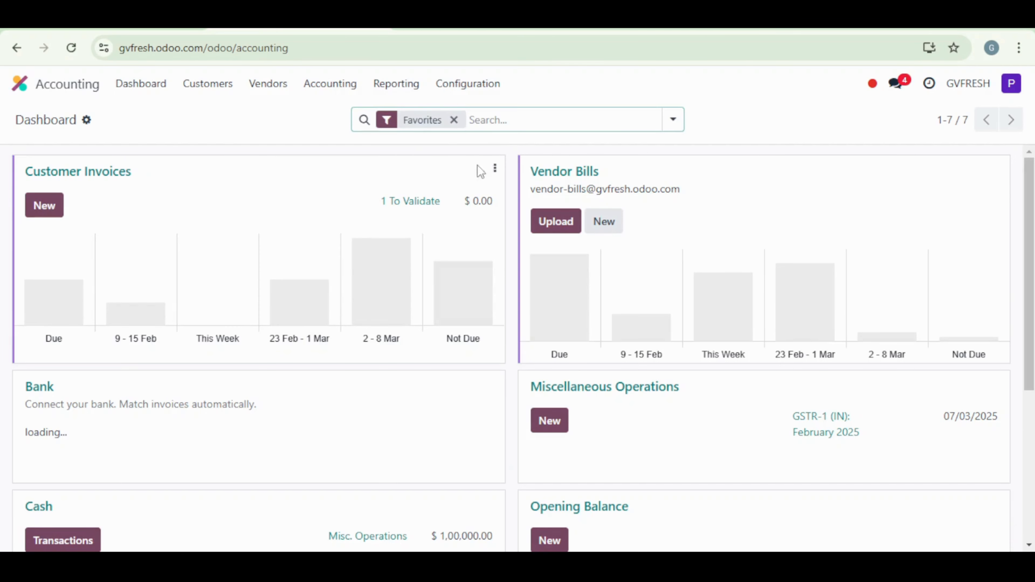
left_click(453, 120)
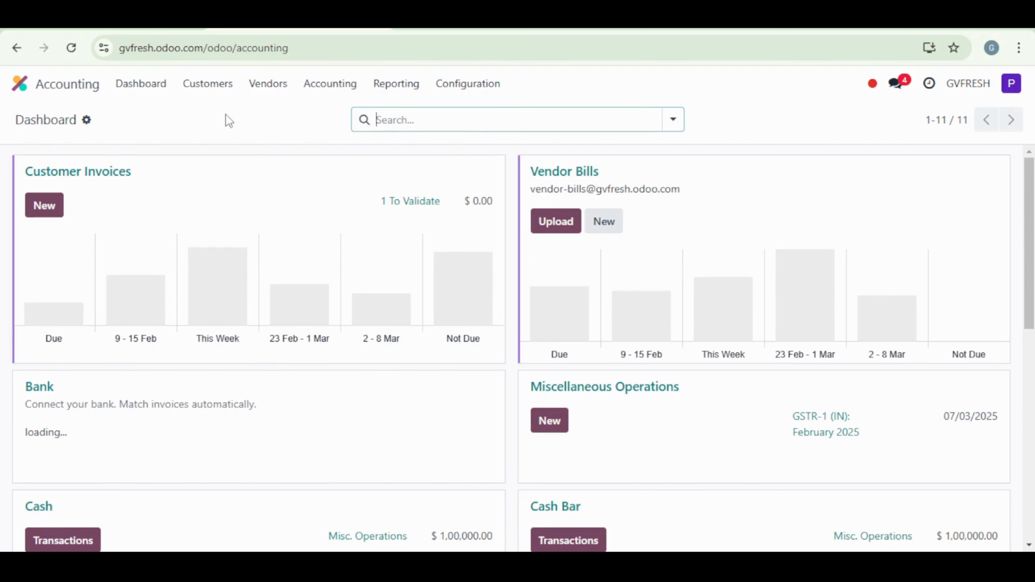
Open the product list for customers and remove the Sales filter
left_click(217, 85)
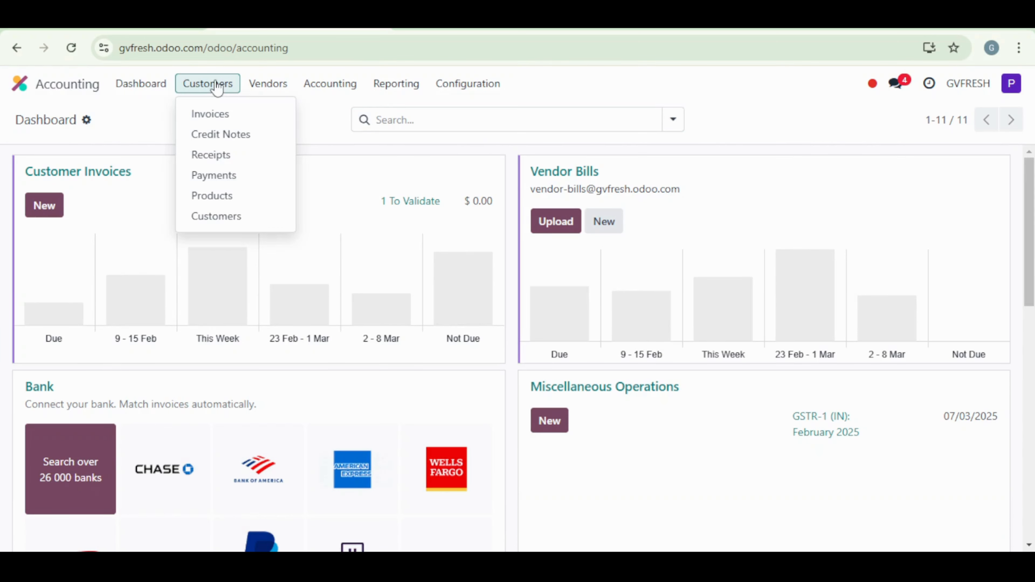
left_click(267, 84)
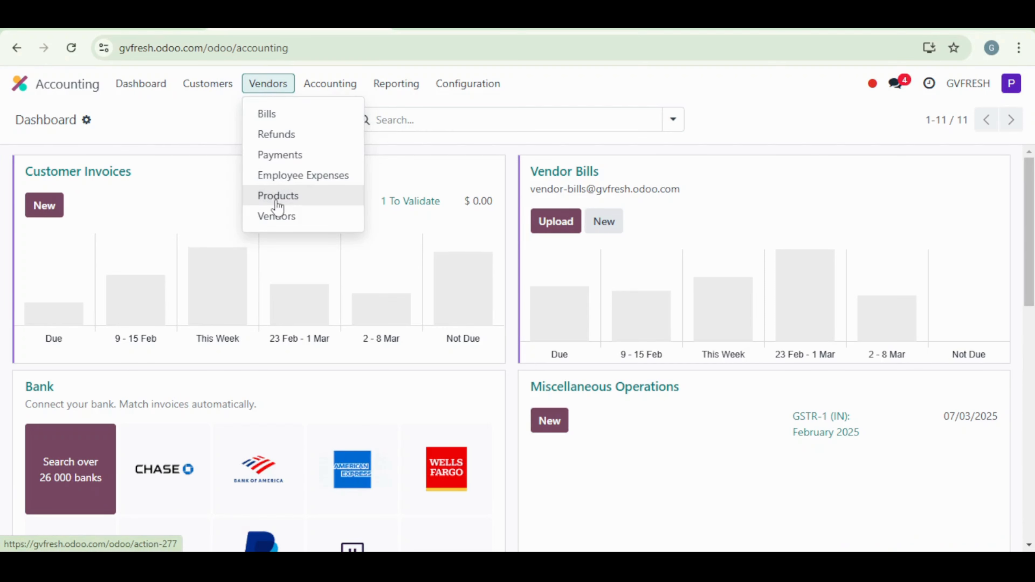
left_click(217, 83)
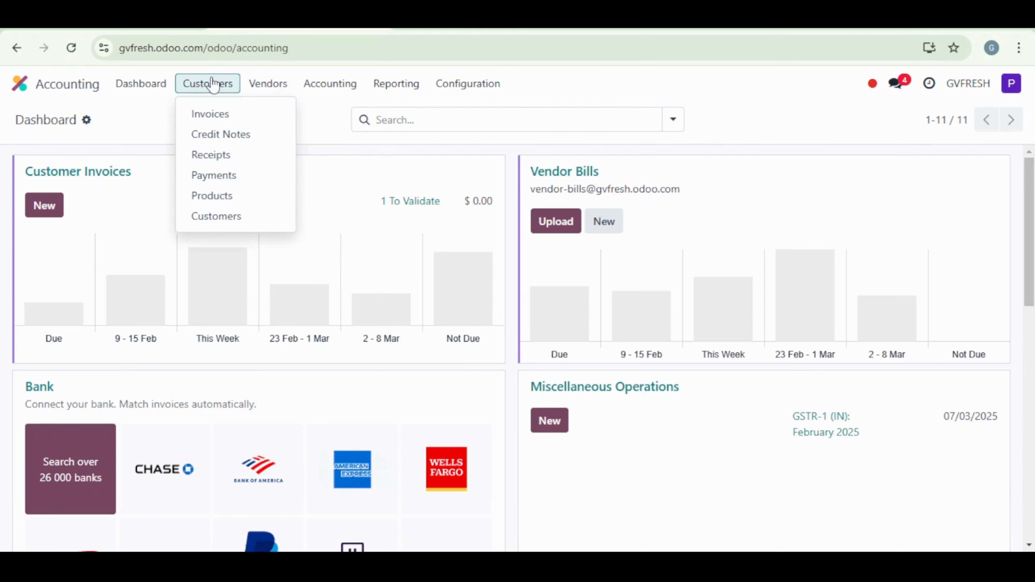
left_click(230, 202)
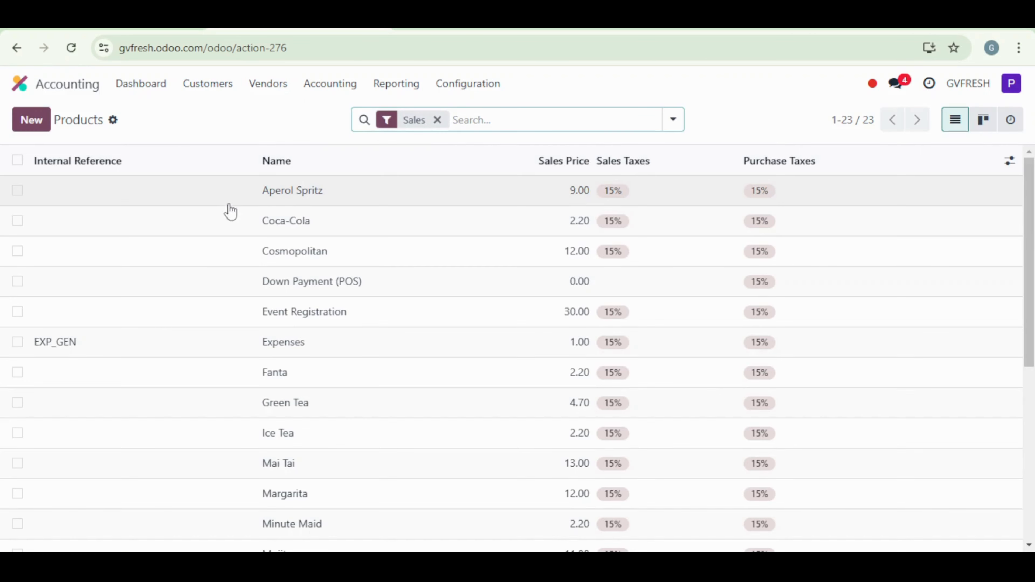
left_click(437, 120)
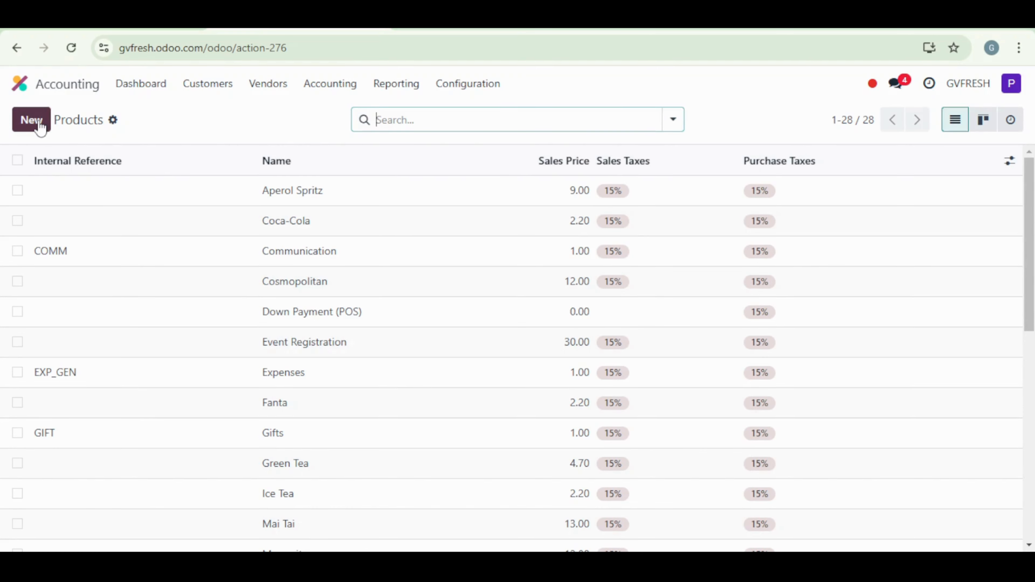
Create a new product named "Black pen"
left_click(31, 120)
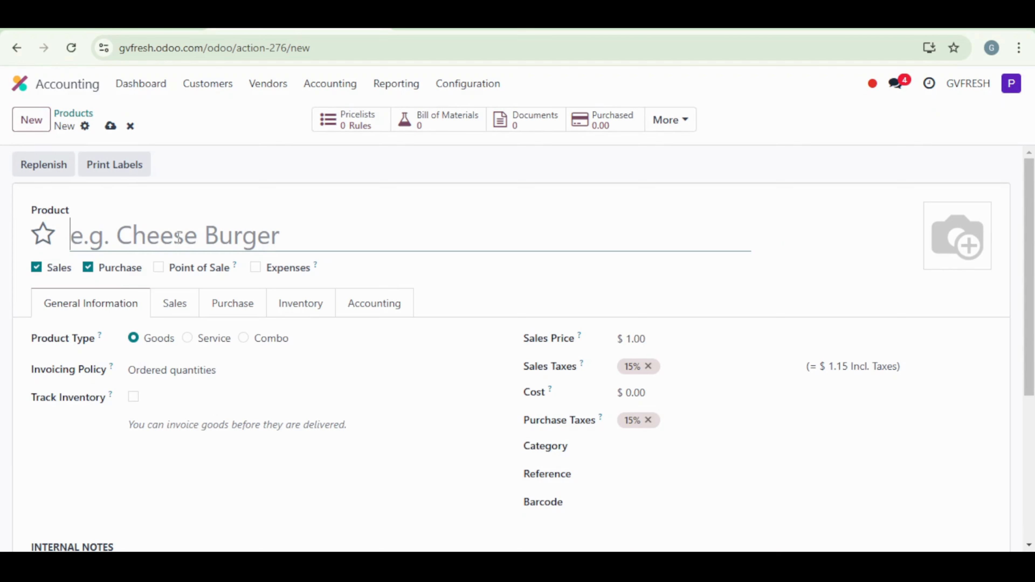
type("pe")
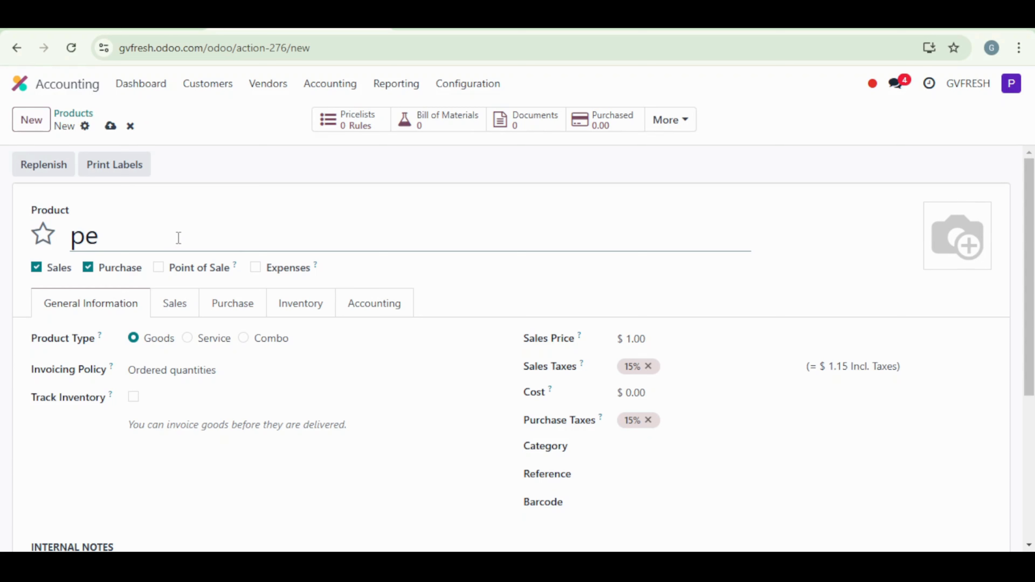
key("BackSpace")
key("BackSpace")
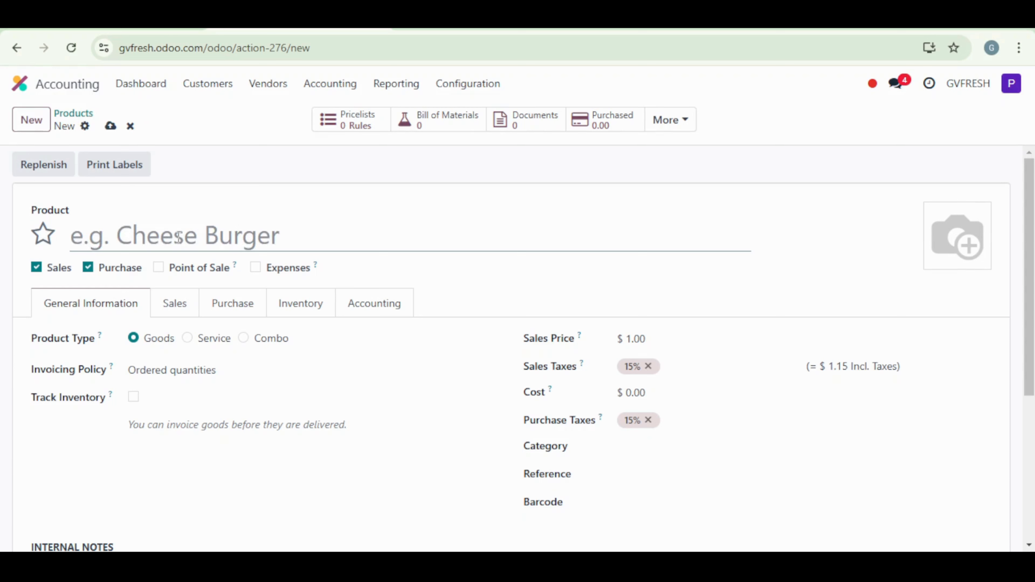
type("Blac")
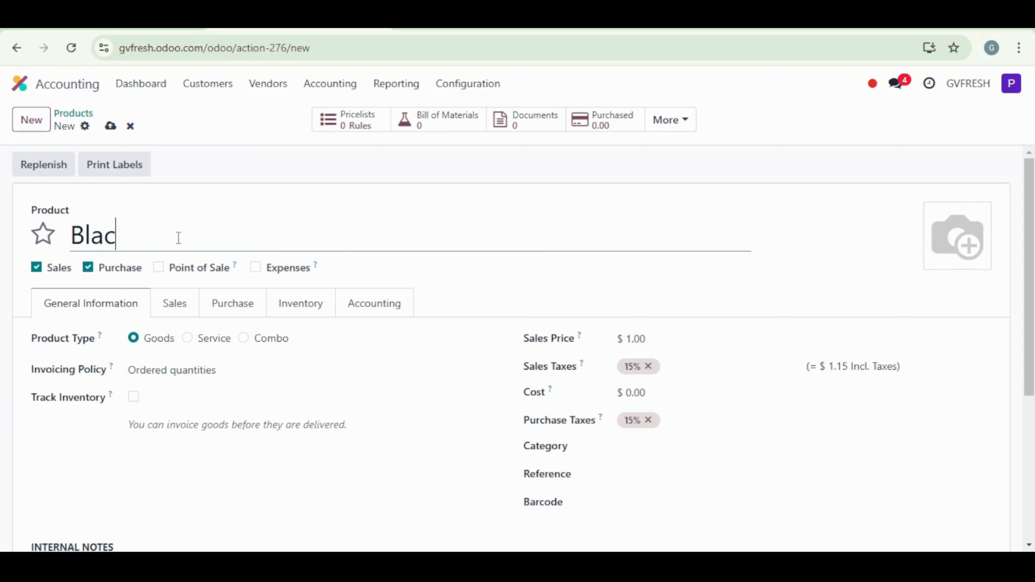
type("k pen")
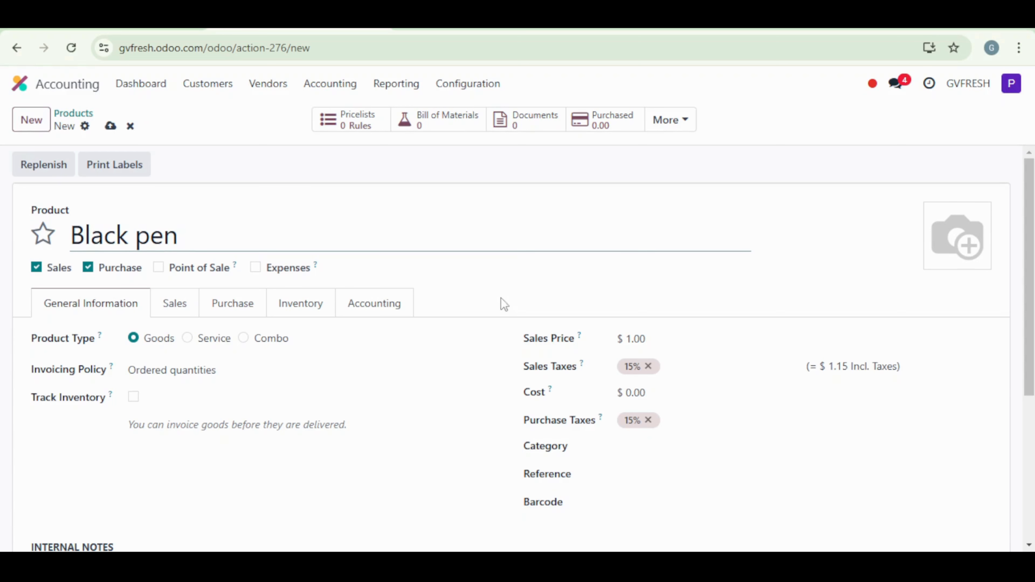
left_click(520, 291)
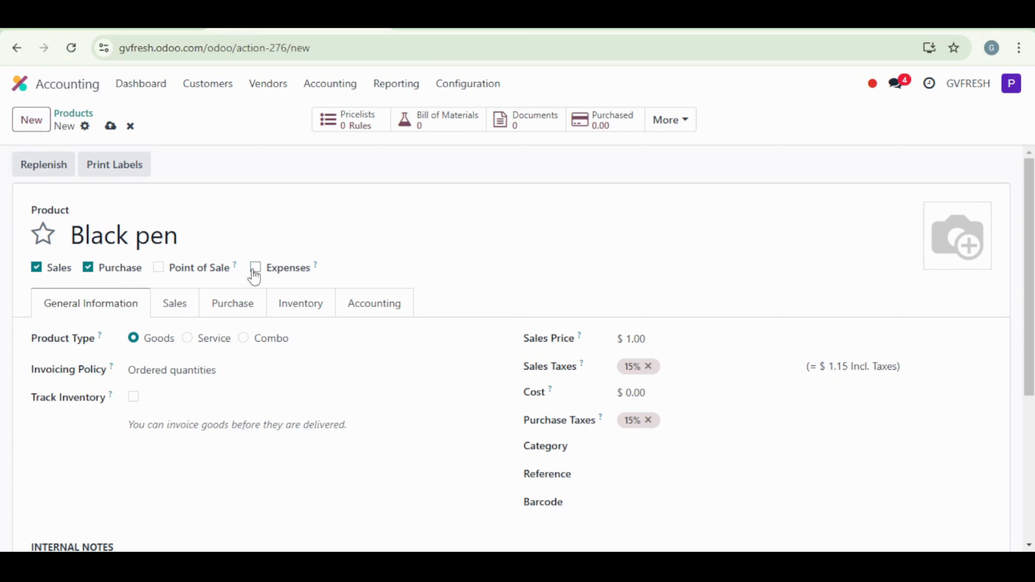
Review the product's sales, purchase, inventory and accounting settings, and return to its general information
left_click(180, 309)
left_click(243, 305)
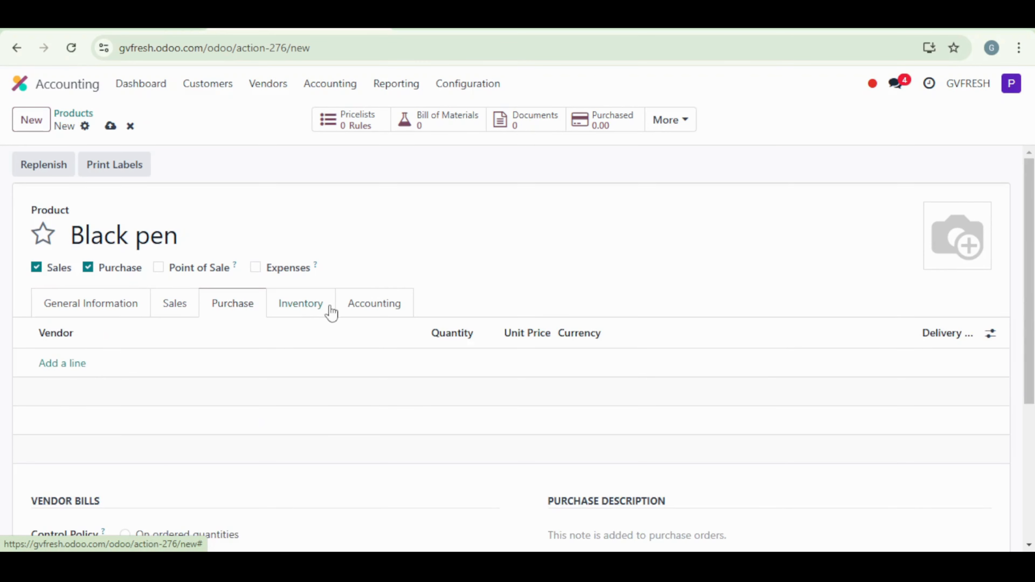
left_click(317, 314)
left_click(389, 304)
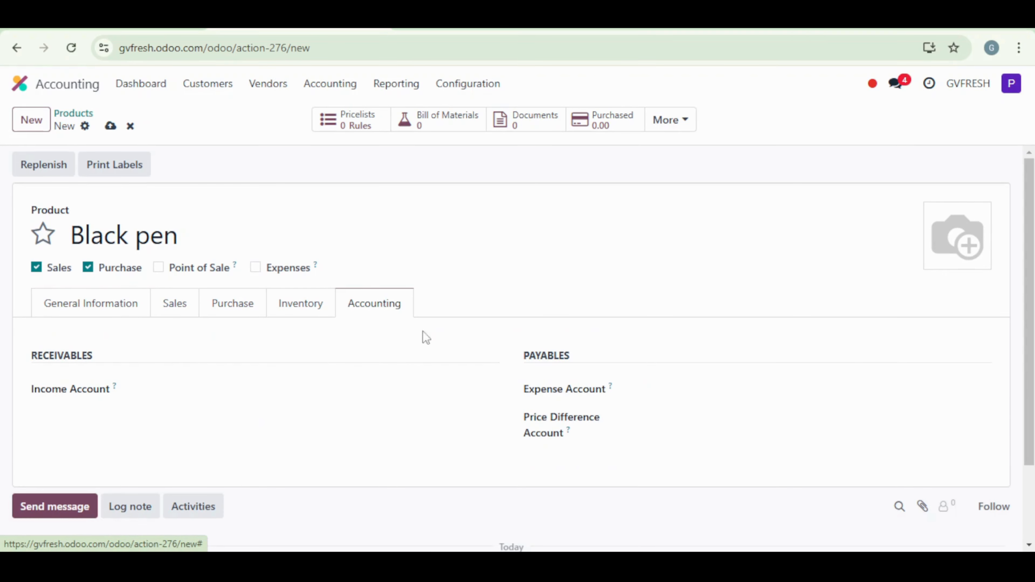
left_click(119, 312)
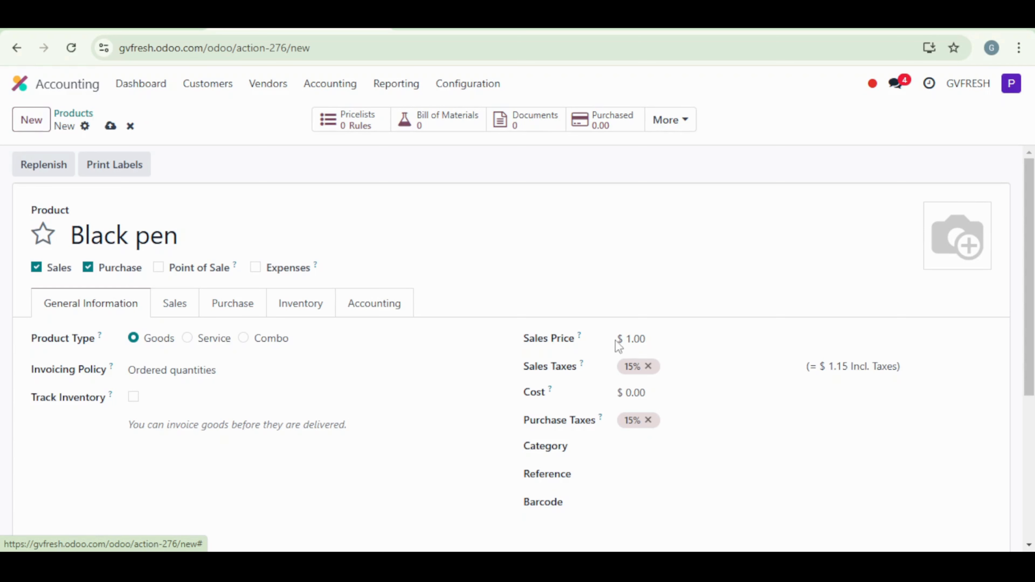
Set the Black pen's sales price to $10 and its cost to $2.00
left_click(634, 338)
left_click(636, 334)
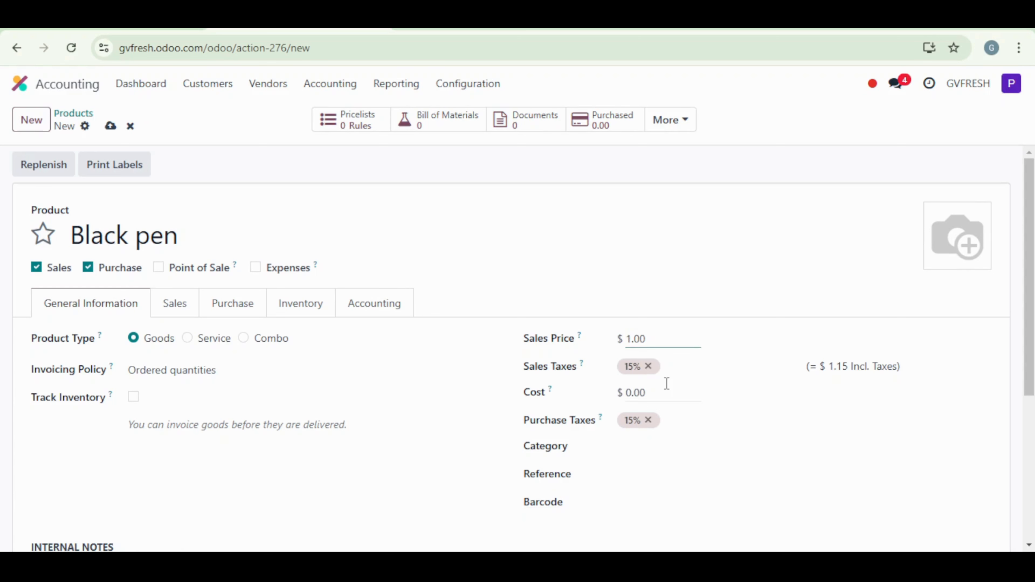
key("BackSpace")
type("10")
left_click(630, 393)
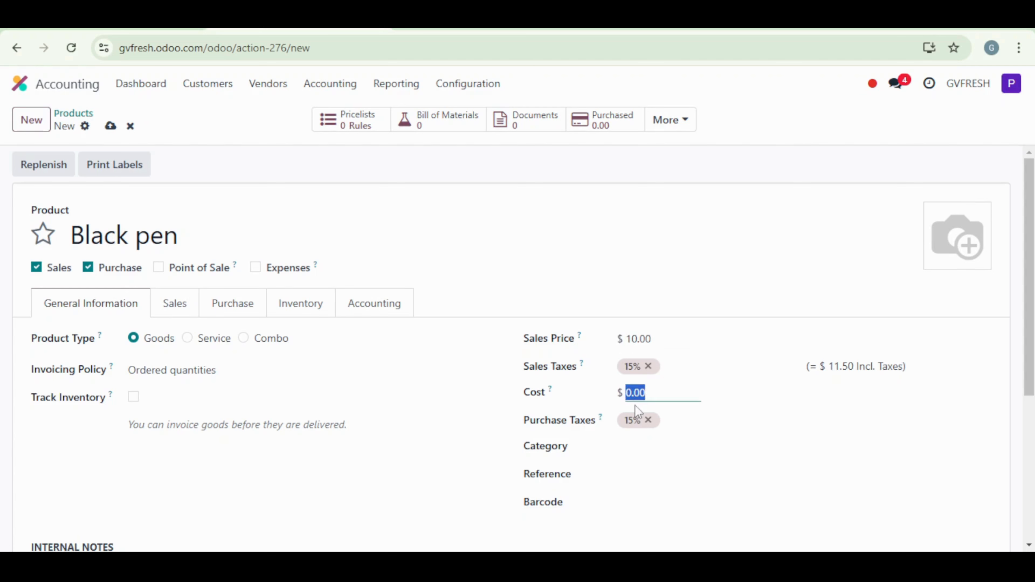
left_click(636, 395)
key("Delete")
type("2")
type(".00")
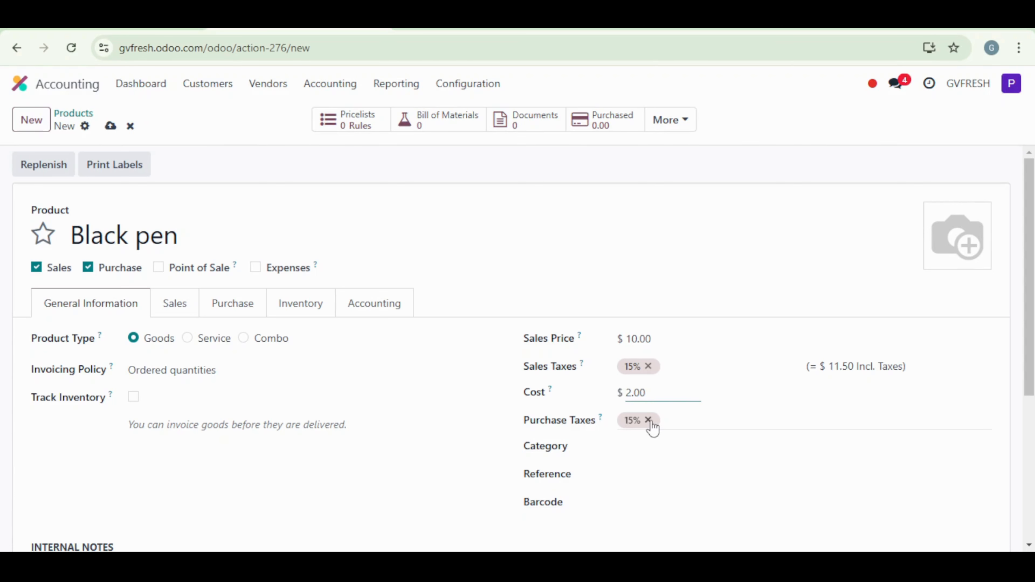
Check the sales and purchase tax choices, keep both at 15%, and save the Black pen product
left_click(668, 369)
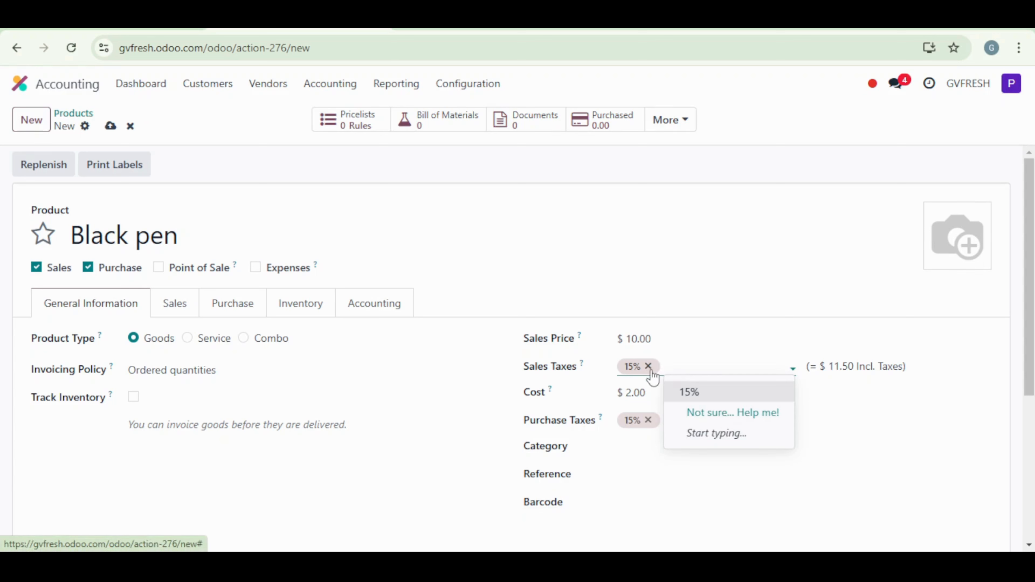
left_click(679, 284)
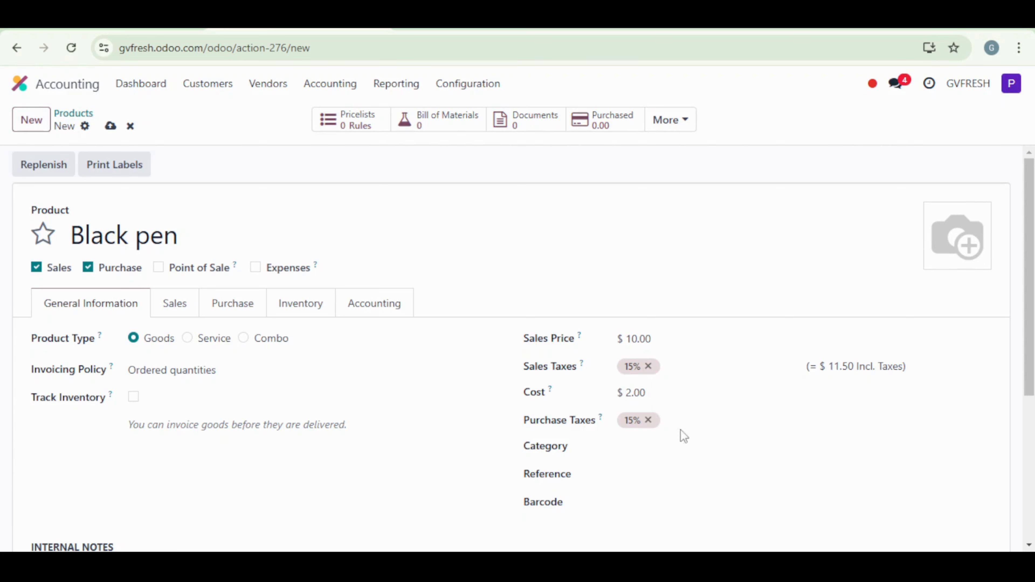
left_click(684, 421)
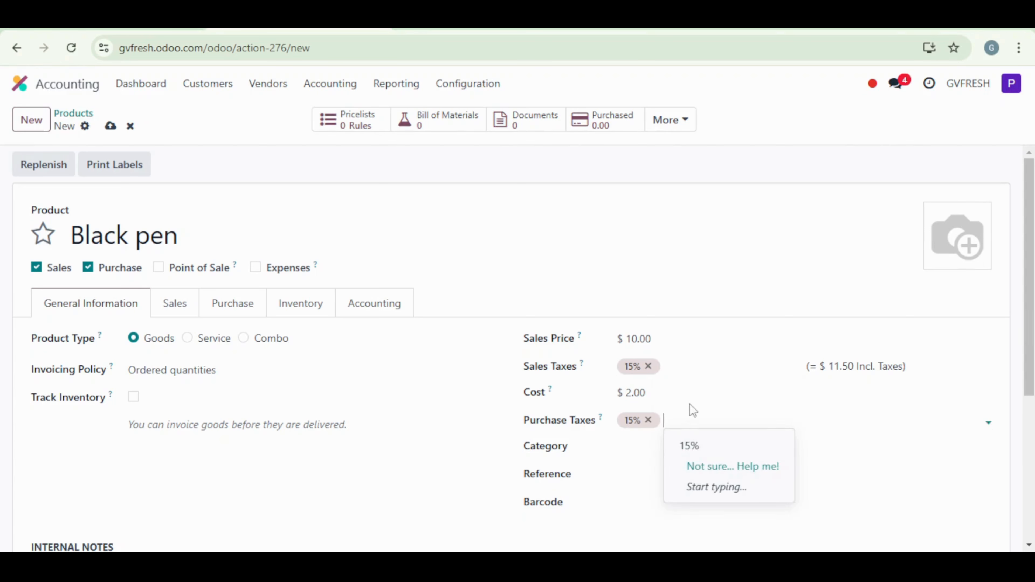
left_click(673, 265)
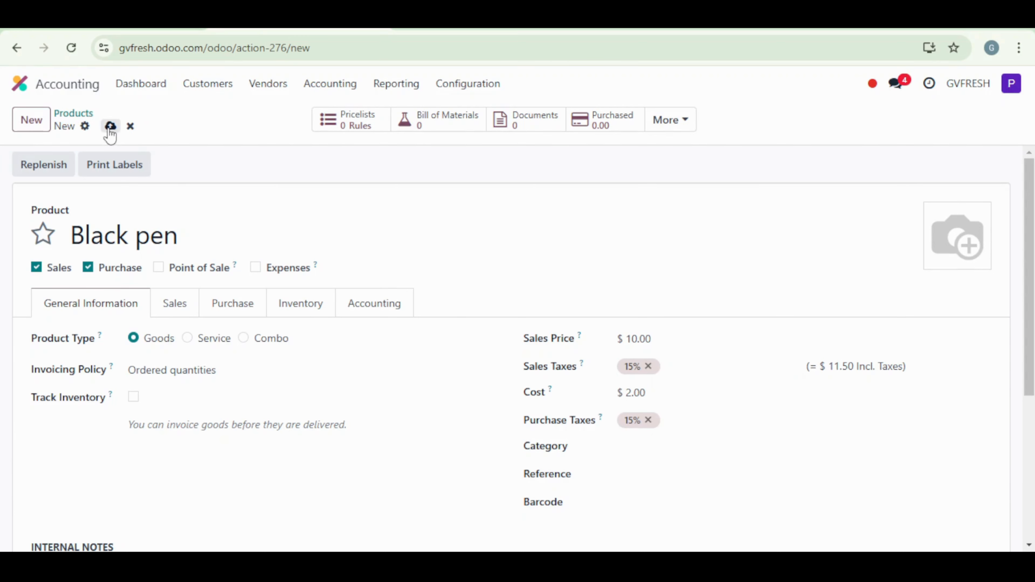
left_click(109, 126)
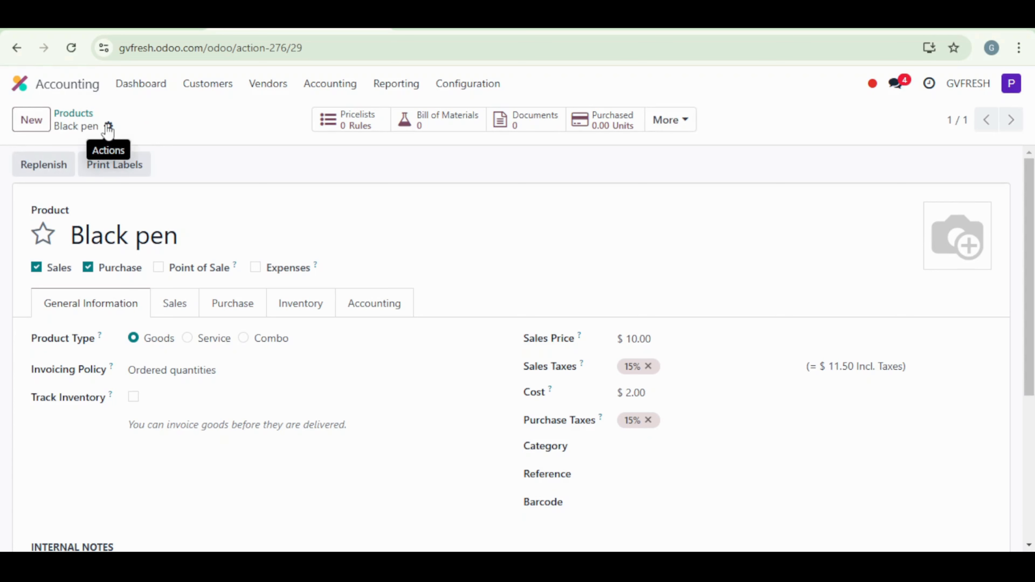
Open the customer invoices, remove the Invoices filter, and start a new invoice
left_click(209, 85)
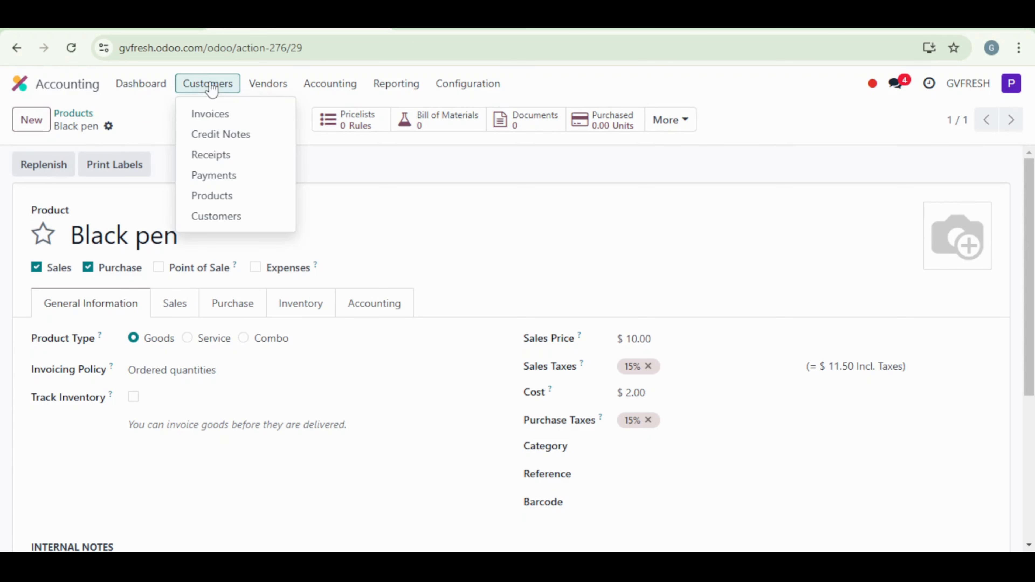
left_click(223, 121)
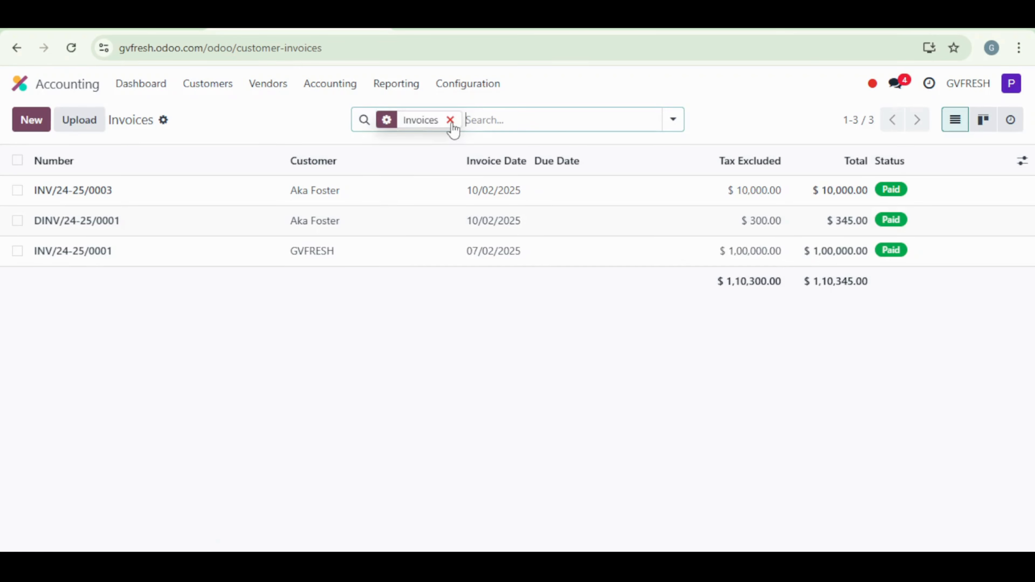
left_click(450, 121)
left_click(41, 124)
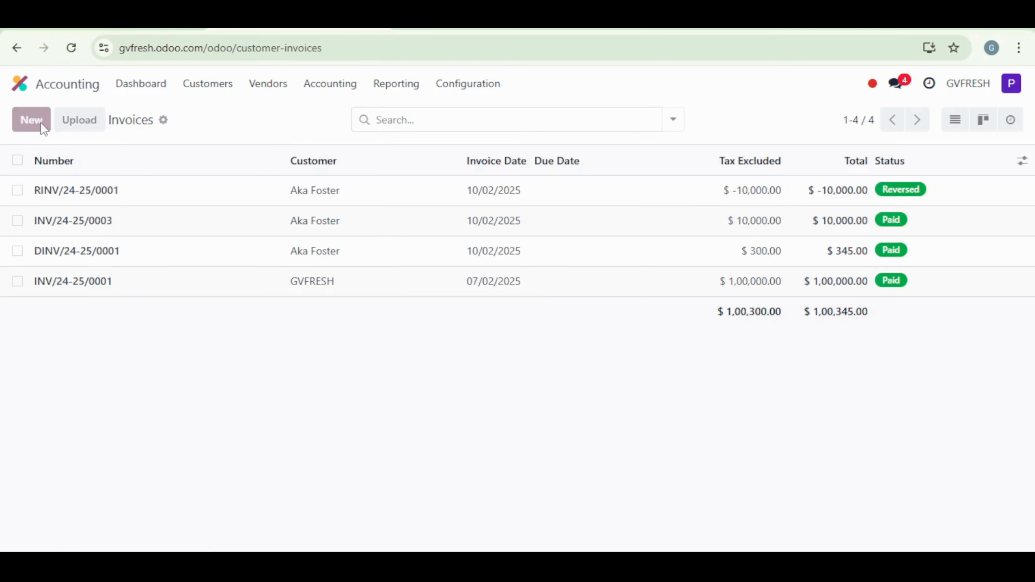
Set the invoice's customer to GVFRESH and its invoice date to 17/02/2025
left_click(220, 275)
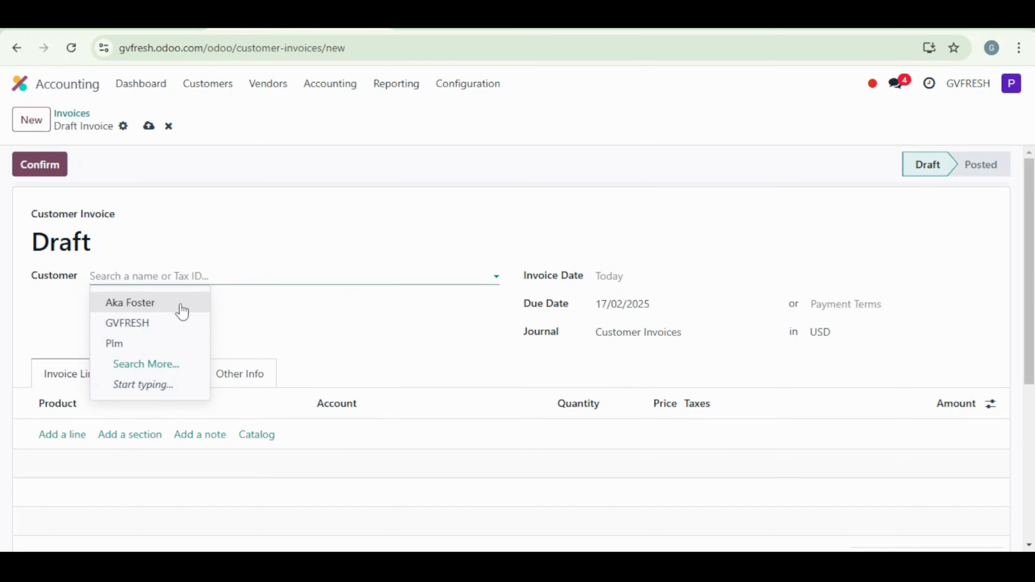
left_click(164, 325)
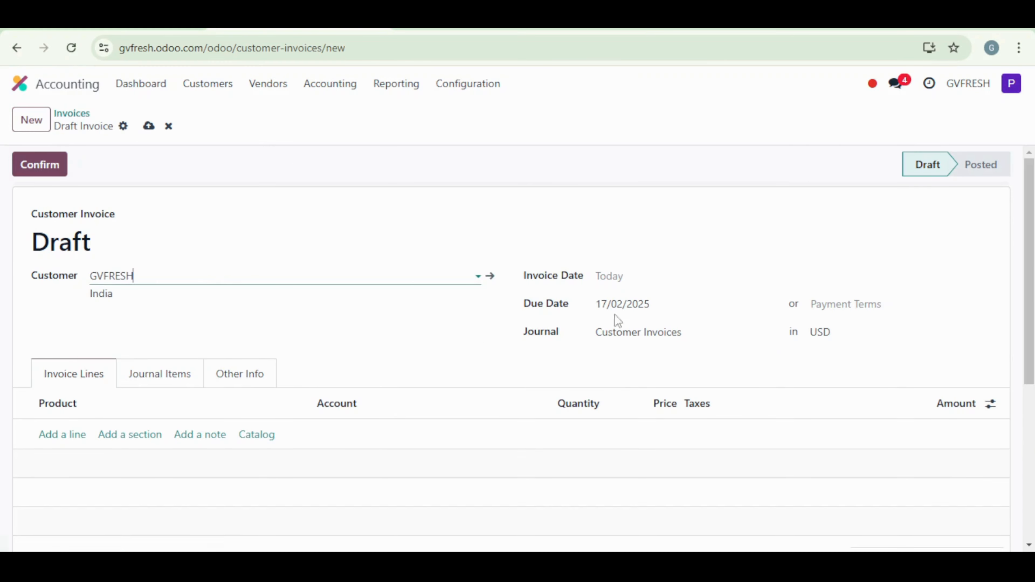
left_click(674, 286)
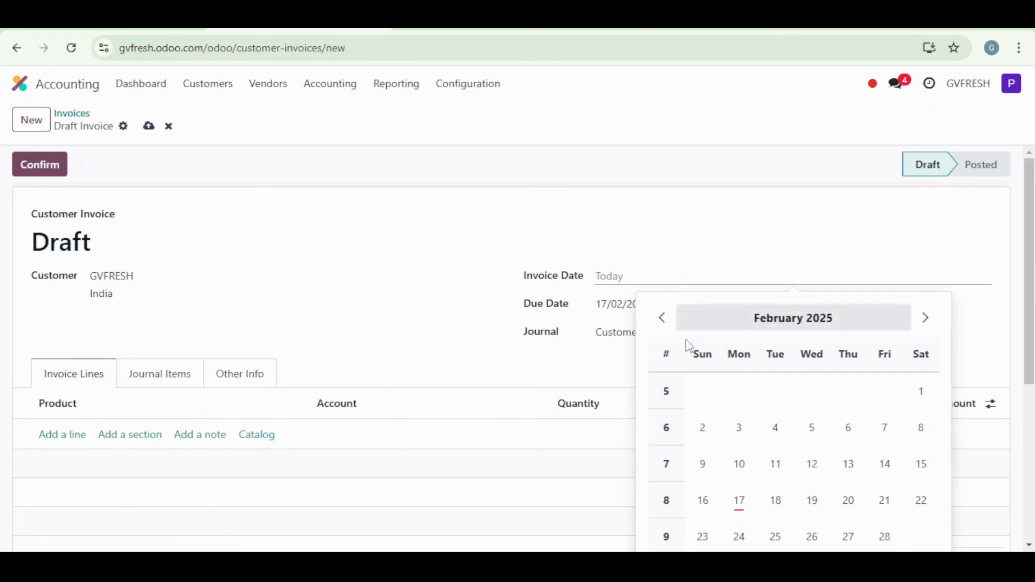
left_click(742, 513)
Add an invoice line for the Black pen product
scroll(298, 301, "down", 2)
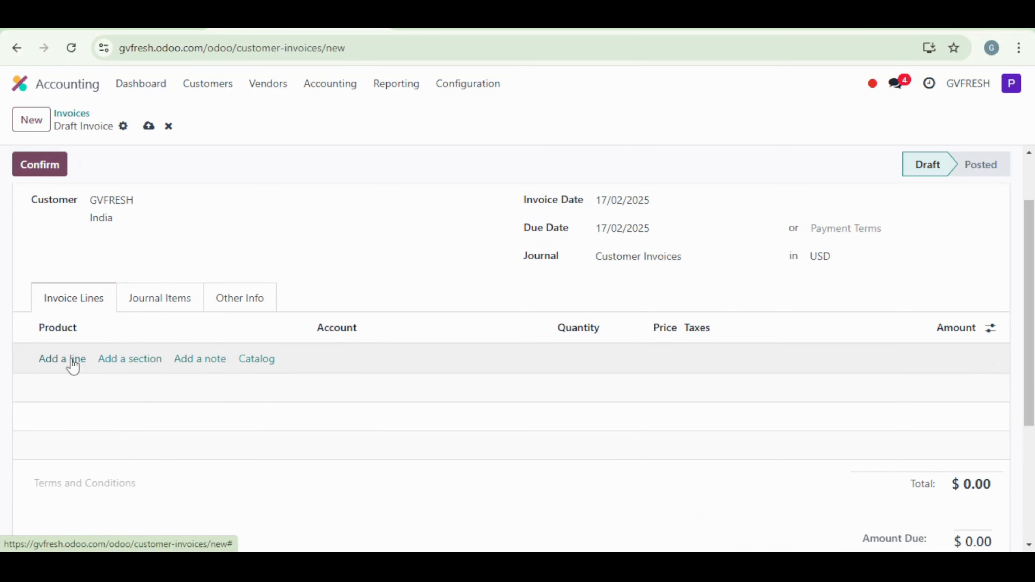
left_click(72, 360)
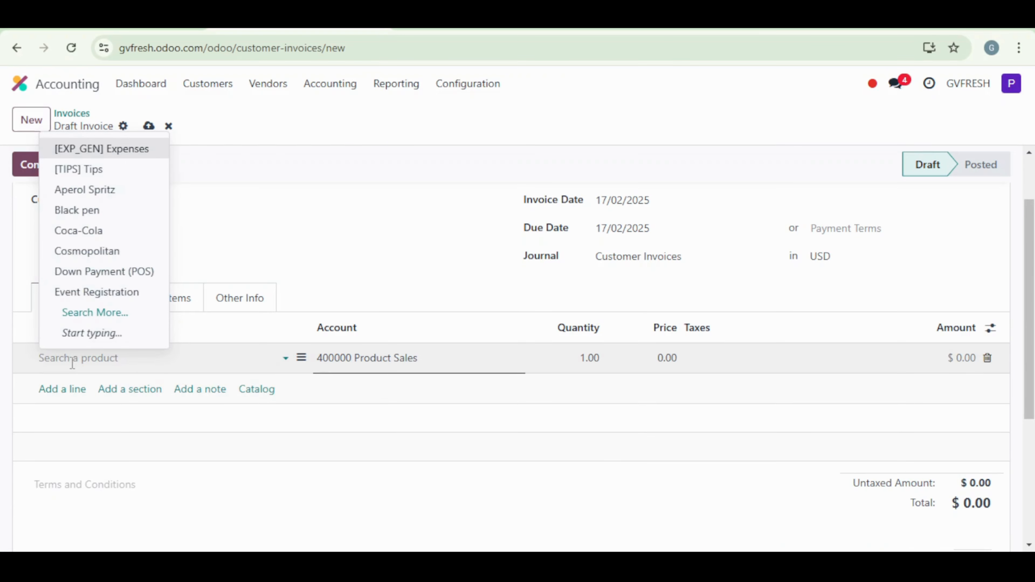
type("bl")
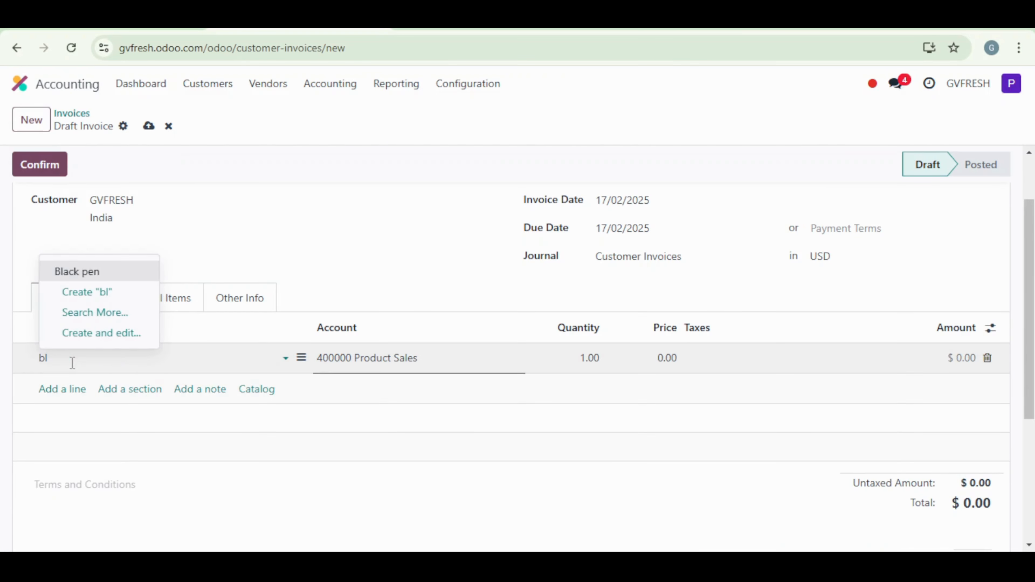
left_click(125, 279)
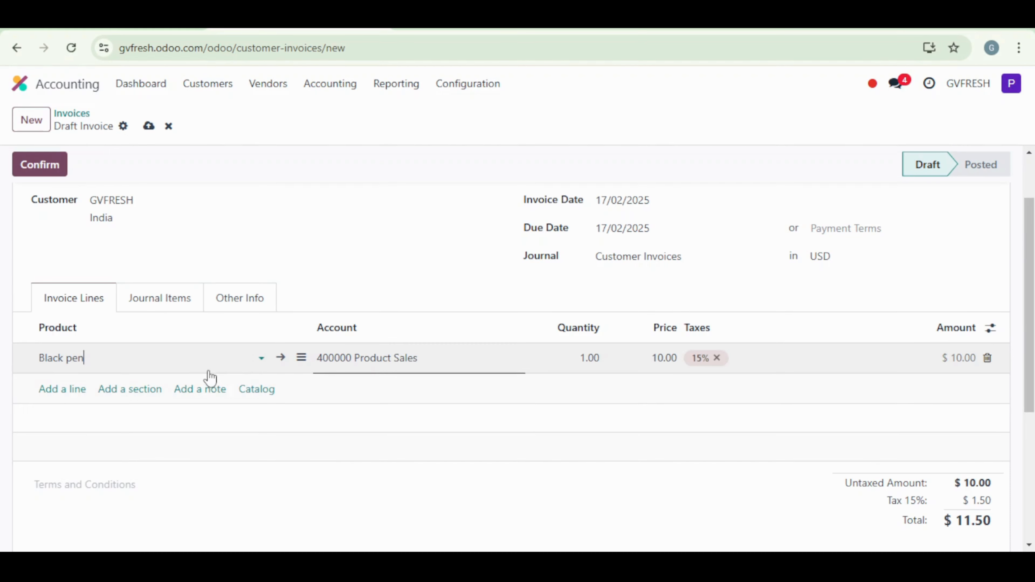
Discard the draft invoice containing the Black pen line and return to the accounting dashboard
scroll(333, 305, "up", 3)
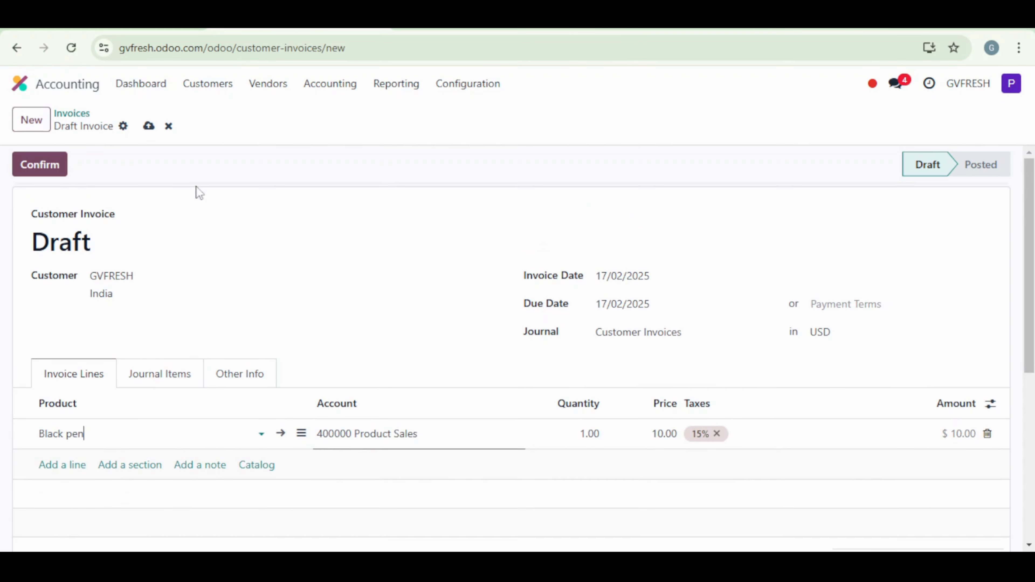
left_click(169, 126)
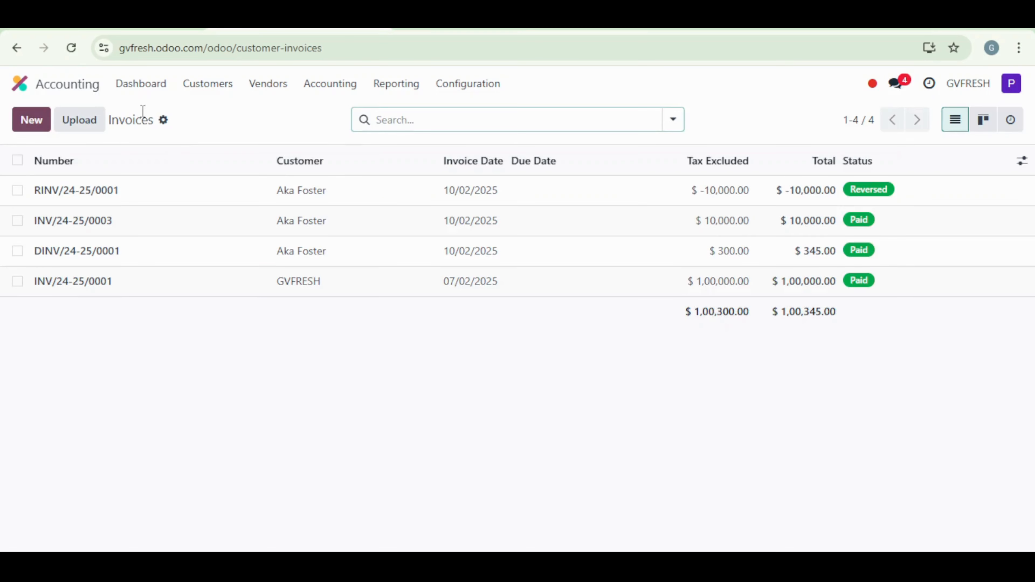
left_click(152, 87)
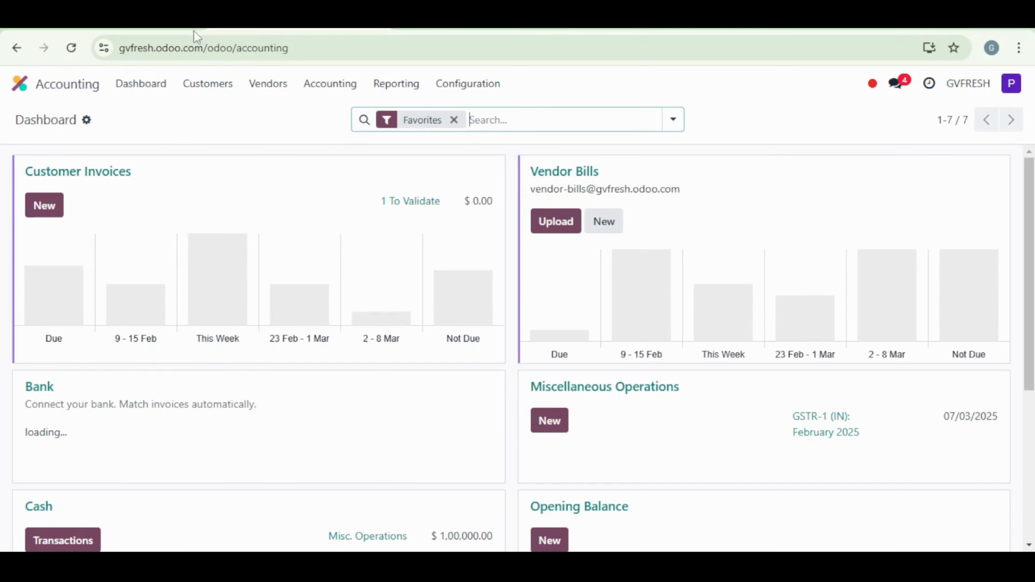
Open the customer invoices list, clear its Invoices filter, and create a new draft invoice
left_click(202, 94)
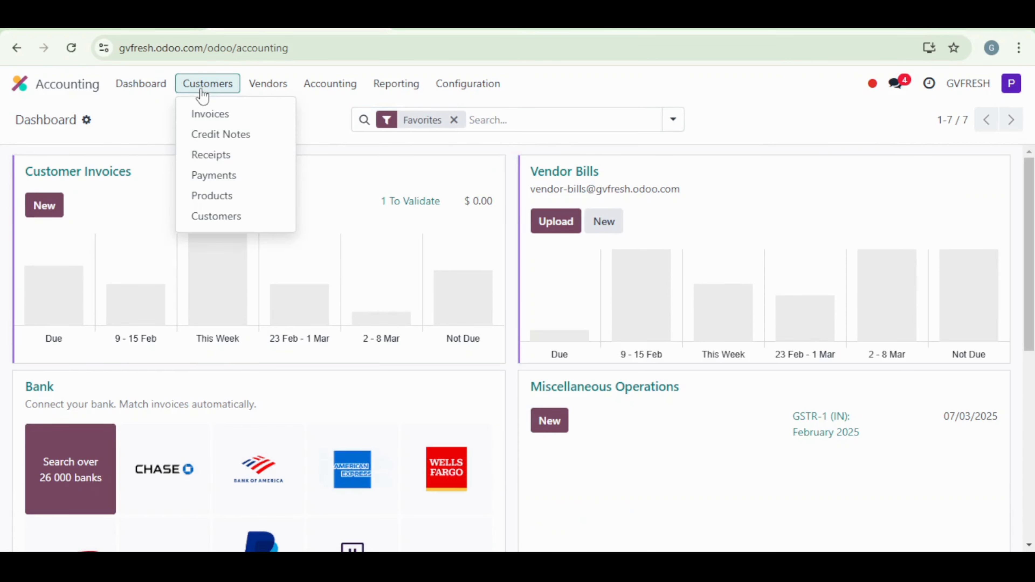
left_click(202, 112)
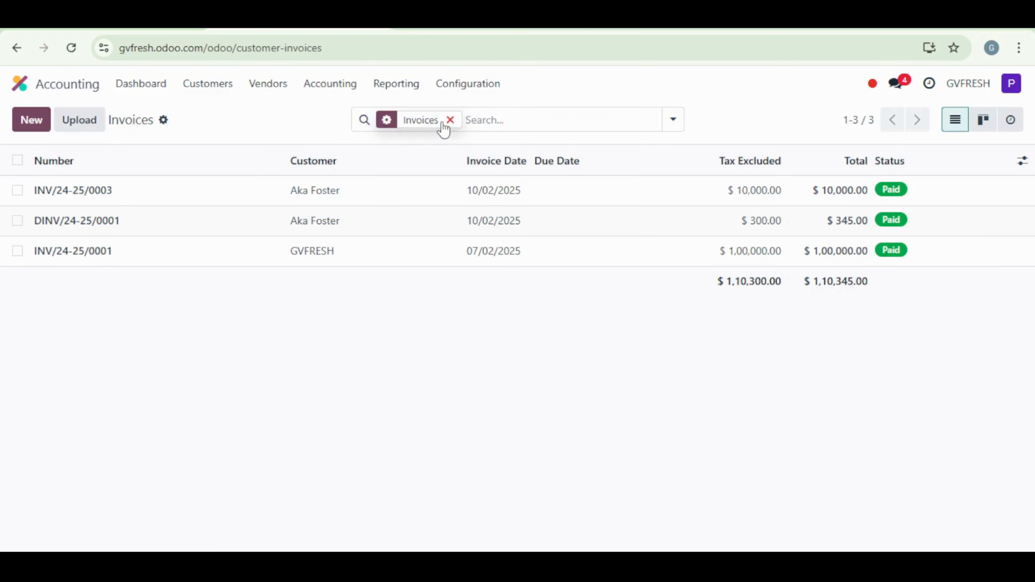
left_click(452, 121)
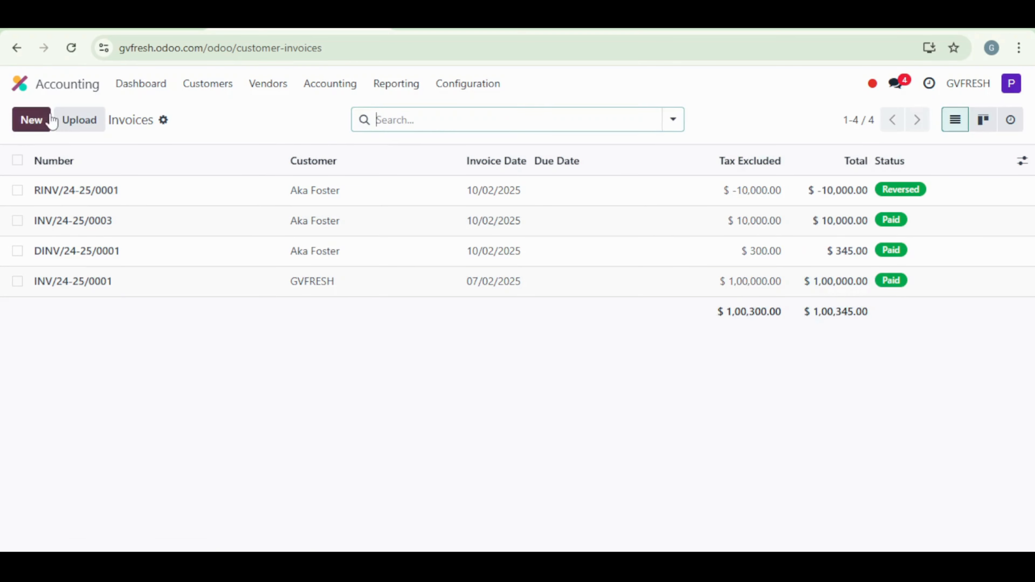
left_click(43, 121)
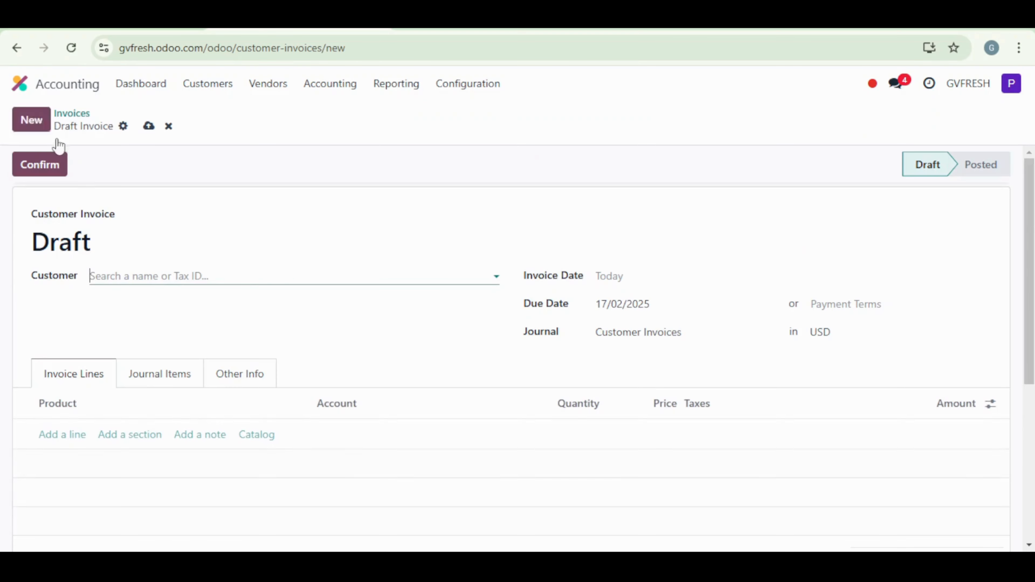
Set the new invoice's customer to GVFRESH and its invoice date to 17/02/2025
left_click(289, 270)
left_click(180, 326)
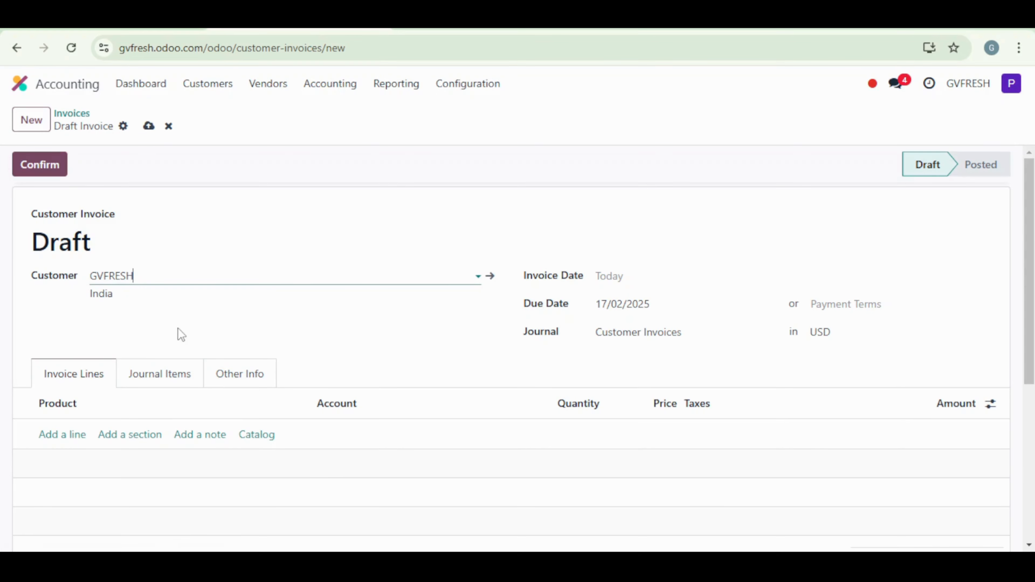
left_click(693, 282)
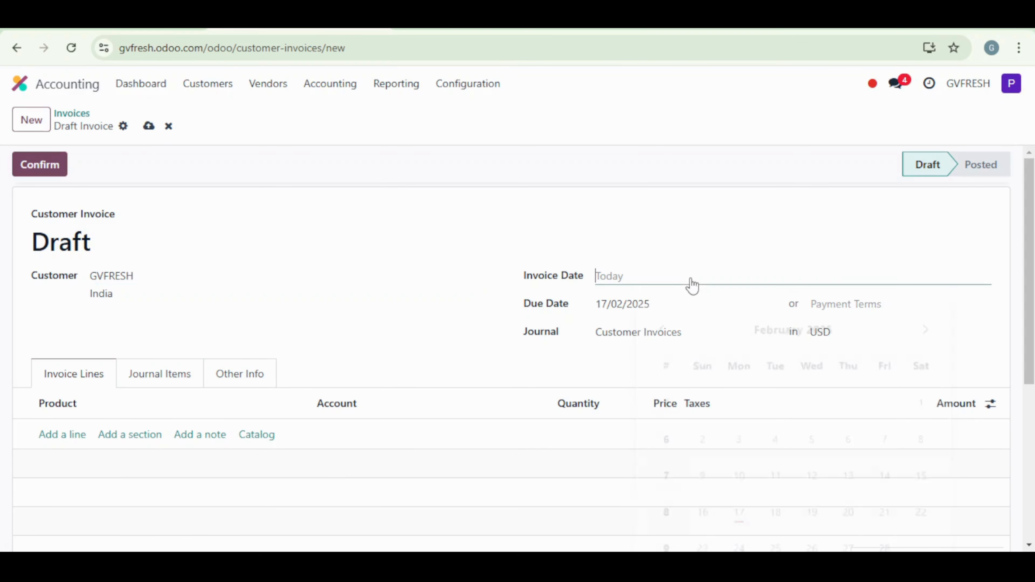
left_click(736, 509)
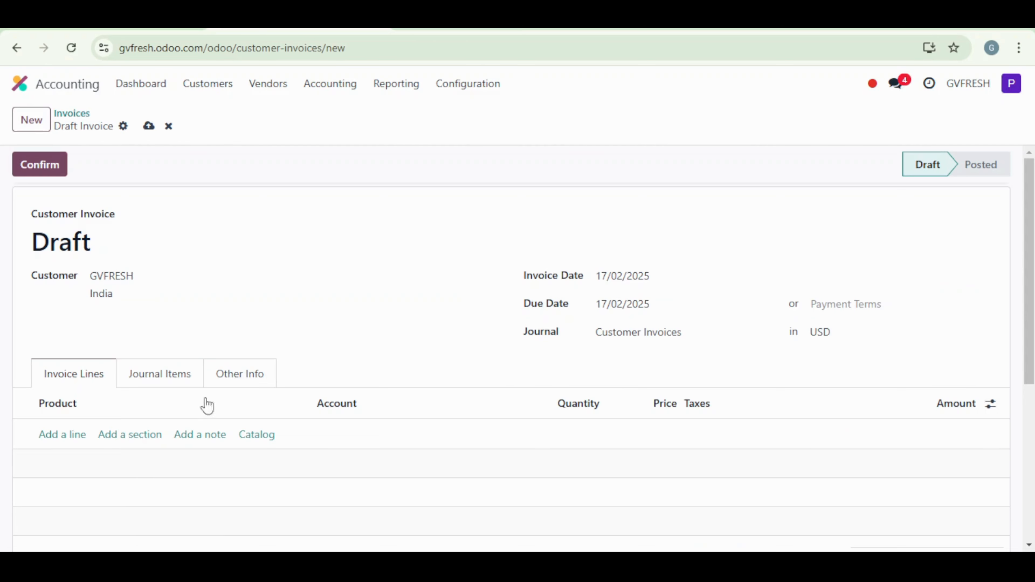
left_click(53, 436)
left_click(80, 433)
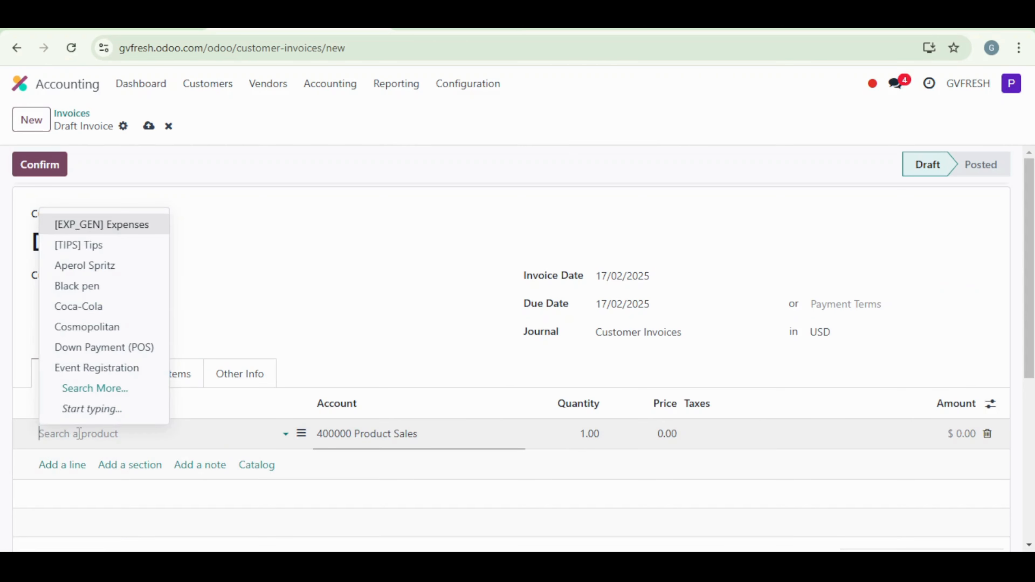
type("blu")
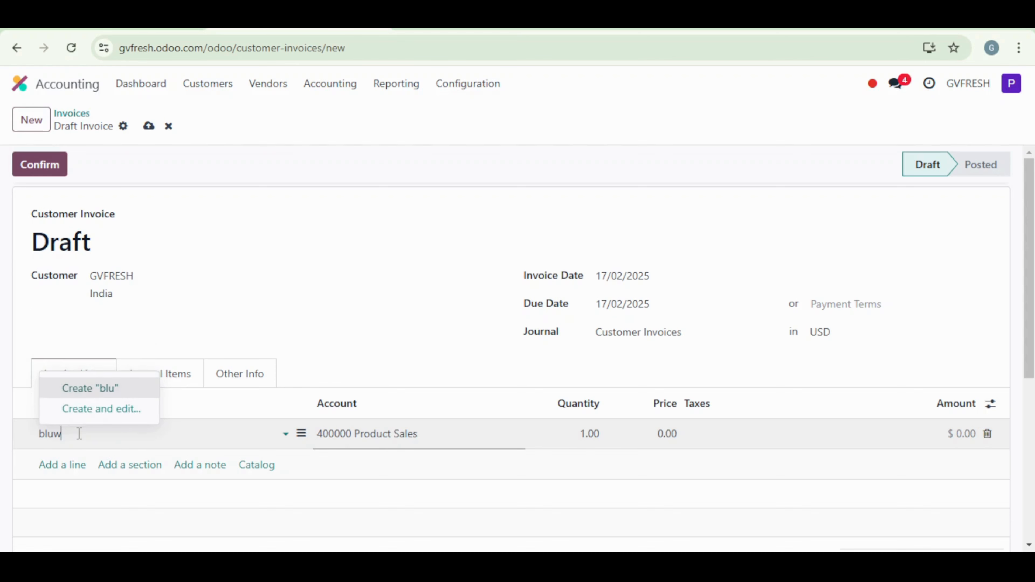
type("e pen")
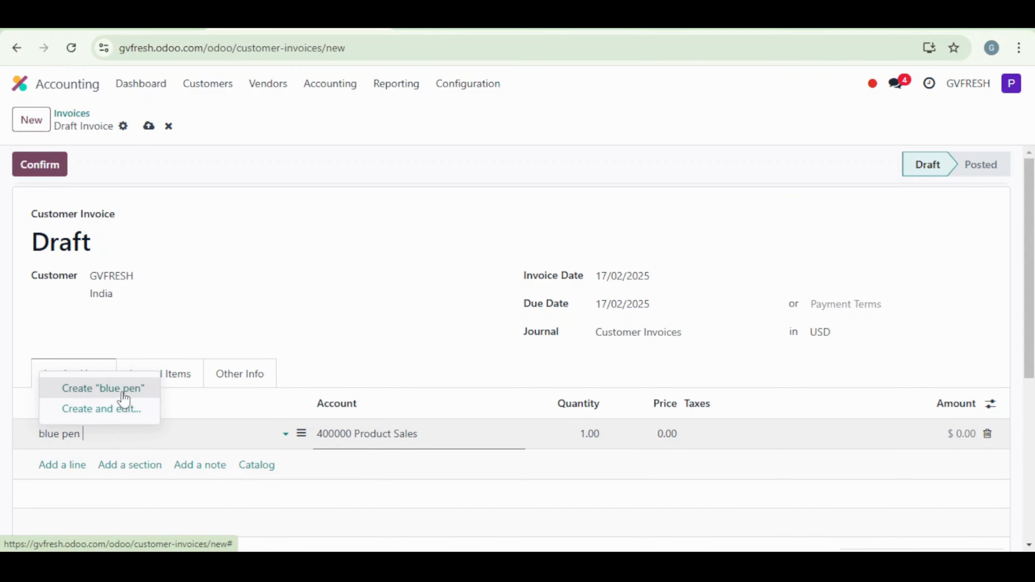
left_click(290, 516)
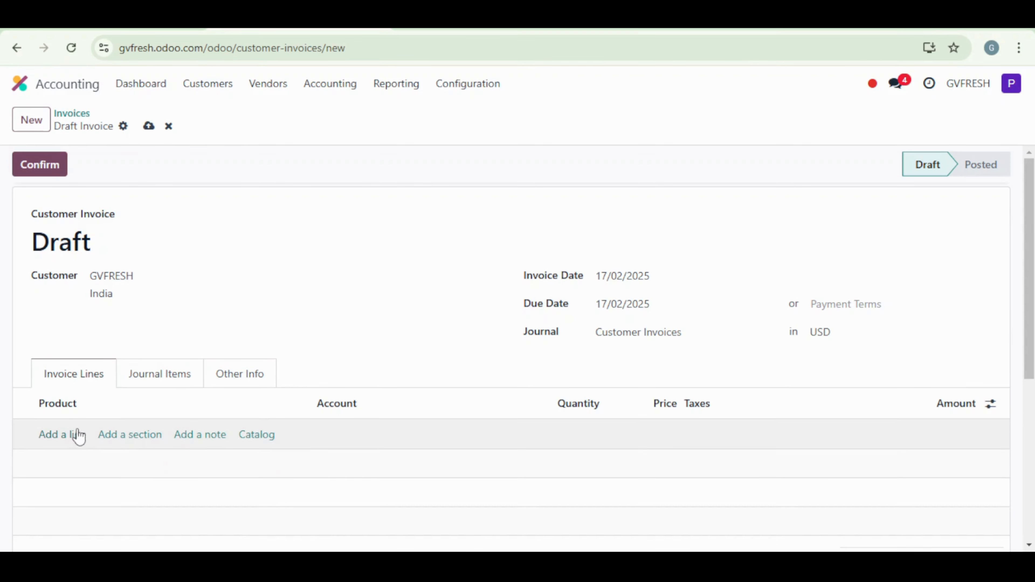
Add an invoice line and create a new product named "blue pen" directly from it
left_click(78, 435)
type("bluw")
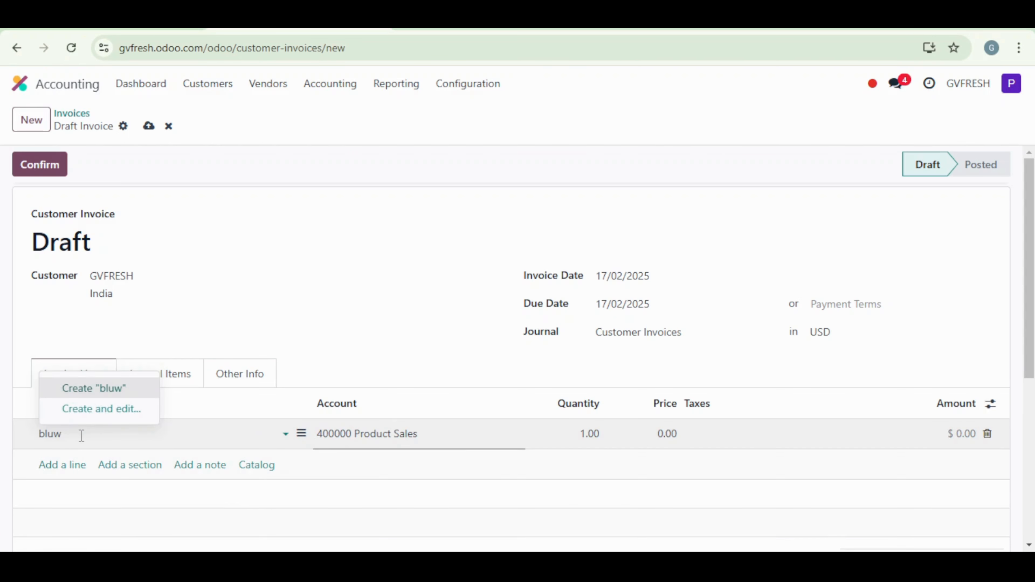
key("BackSpace")
type("epen")
key("BackSpace")
key("BackSpace")
key("BackSpace")
type("pen")
key("Return")
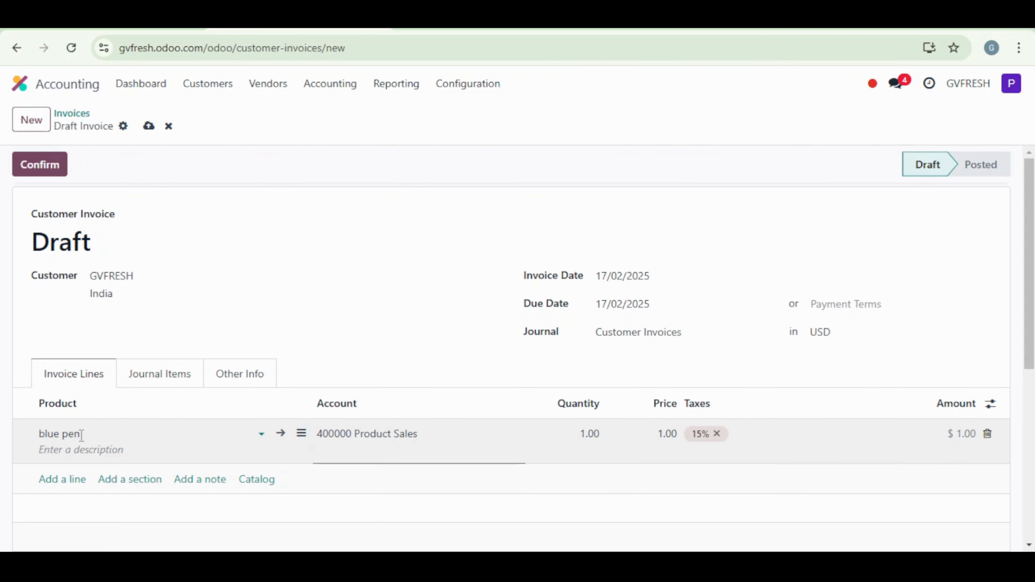
left_click(373, 275)
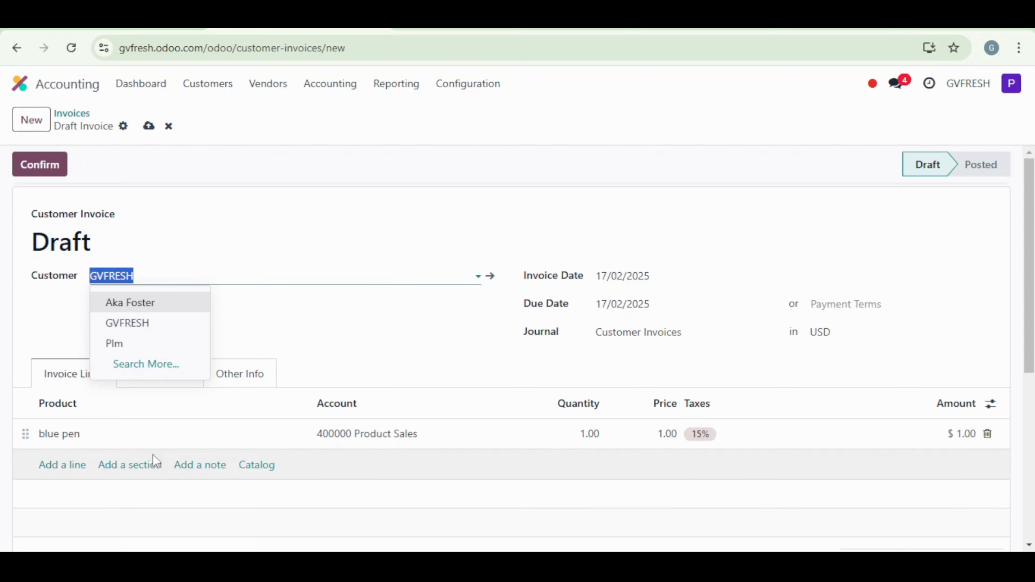
left_click(155, 439)
left_click(404, 339)
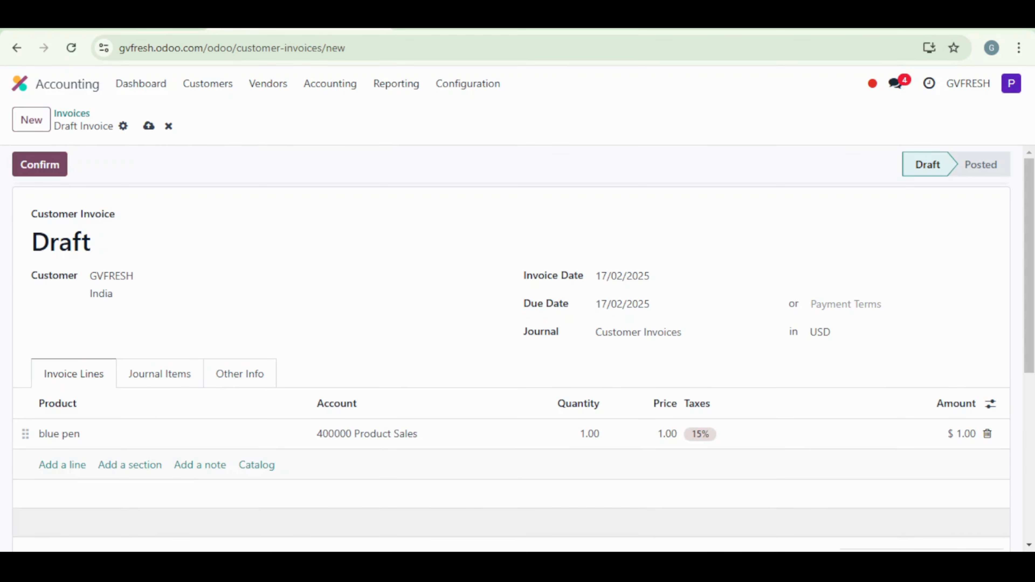
Set the price of the blue pen invoice line to 10.00
scroll(418, 407, "down", 3)
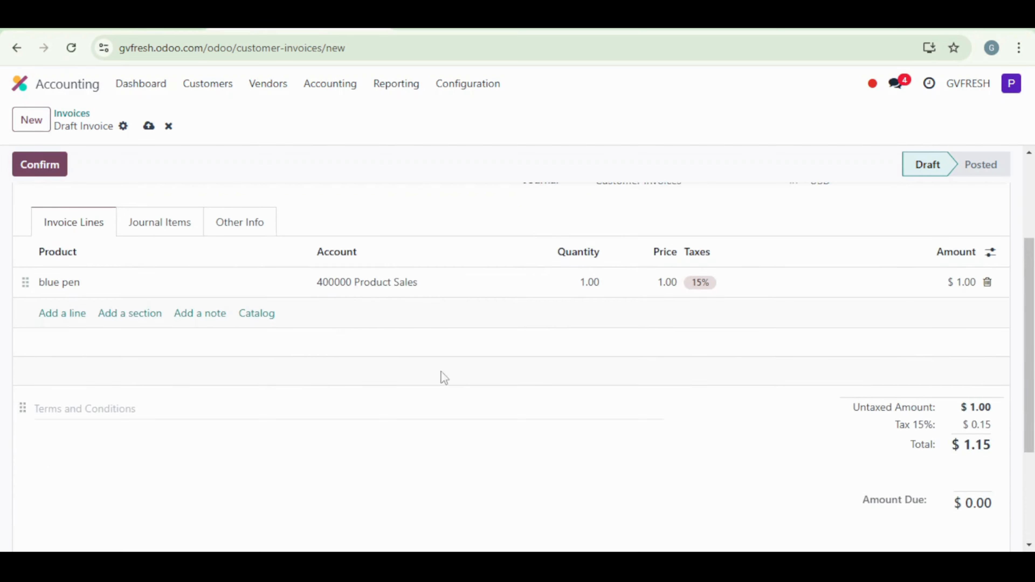
left_click(667, 290)
left_click(667, 281)
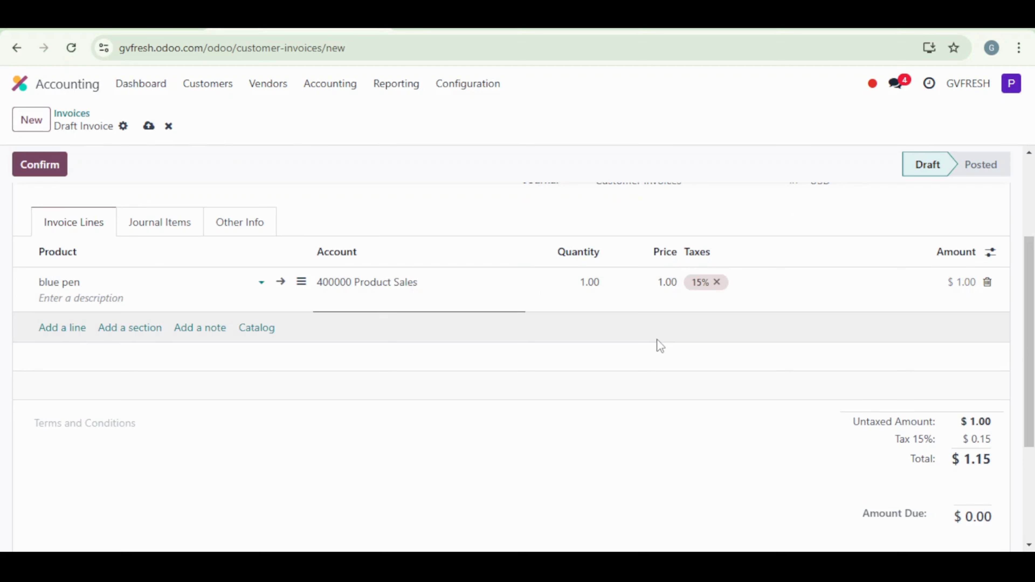
type("0")
left_click(700, 443)
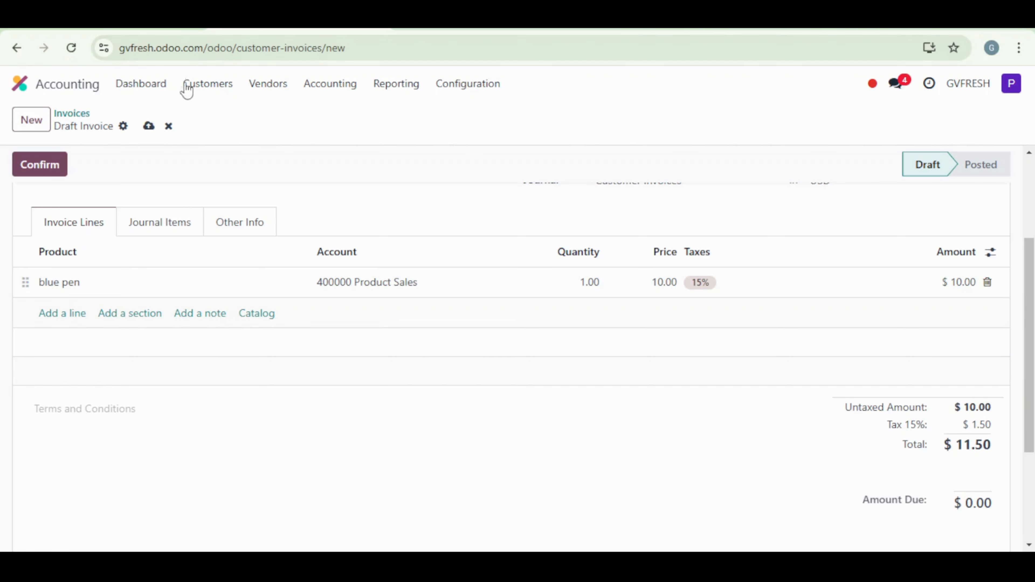
left_click(212, 82)
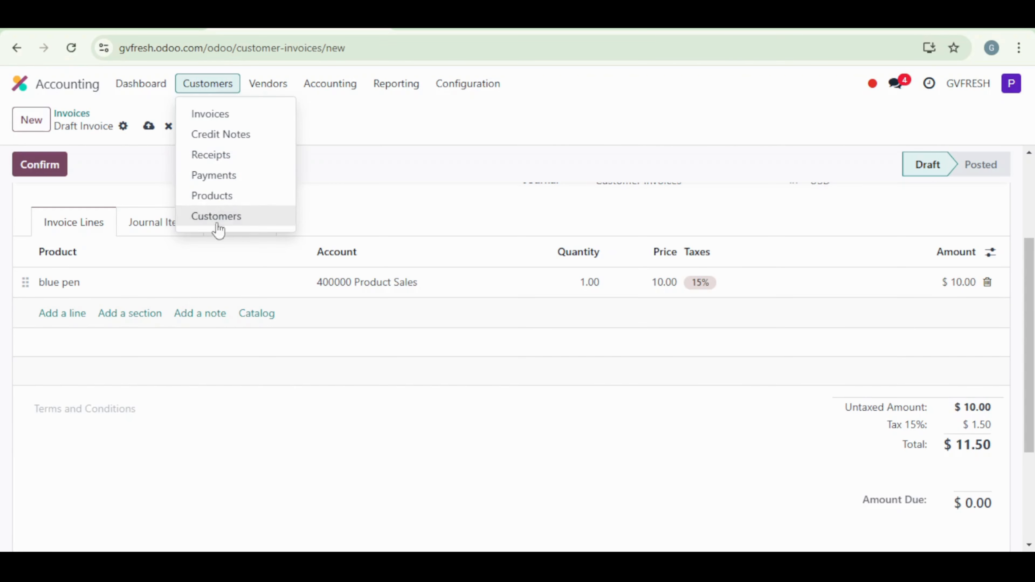
left_click(102, 291)
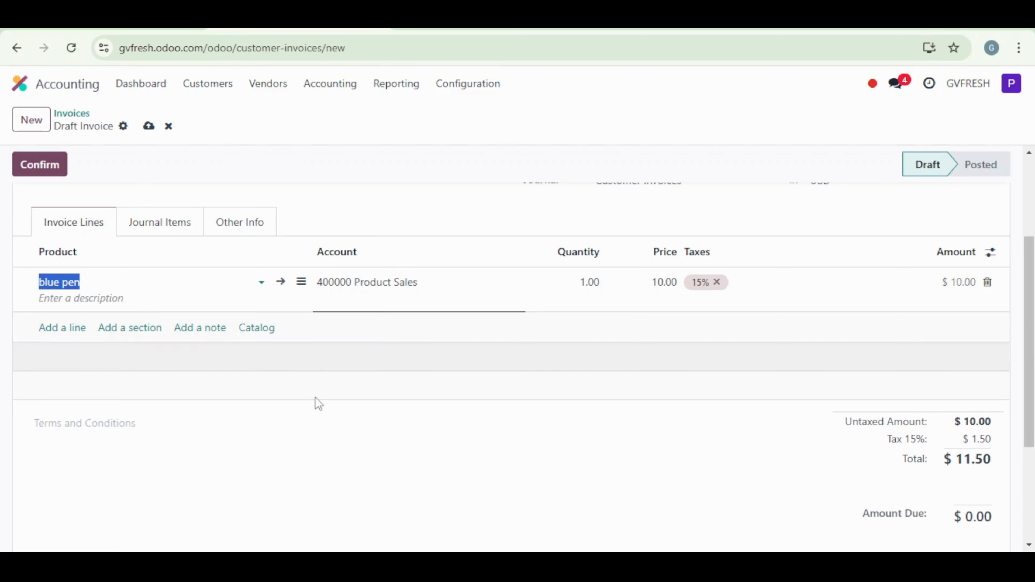
left_click(262, 449)
scroll(269, 408, "up", 4)
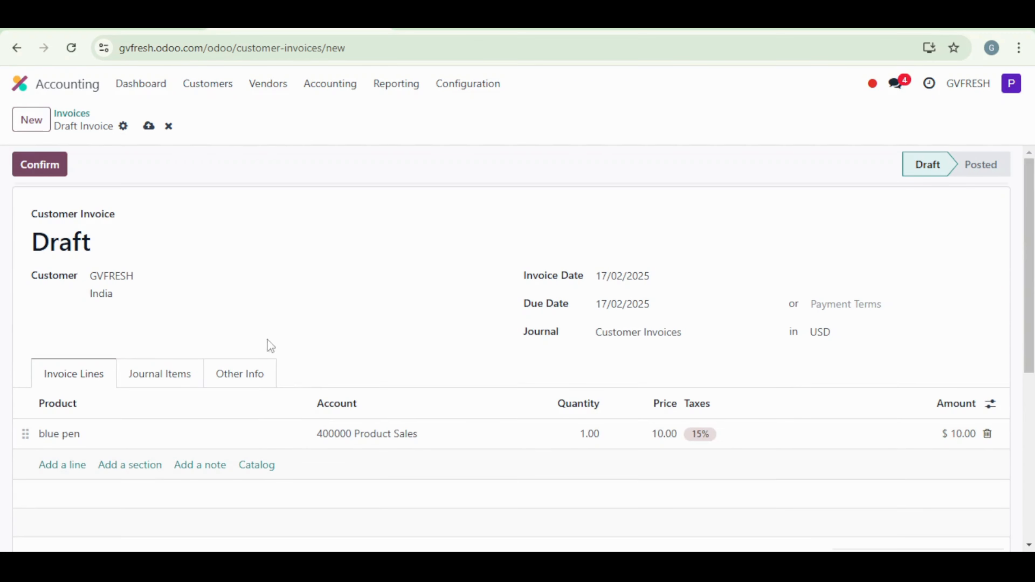
Leave the blue pen draft invoice and go back to the accounting dashboard
left_click(137, 90)
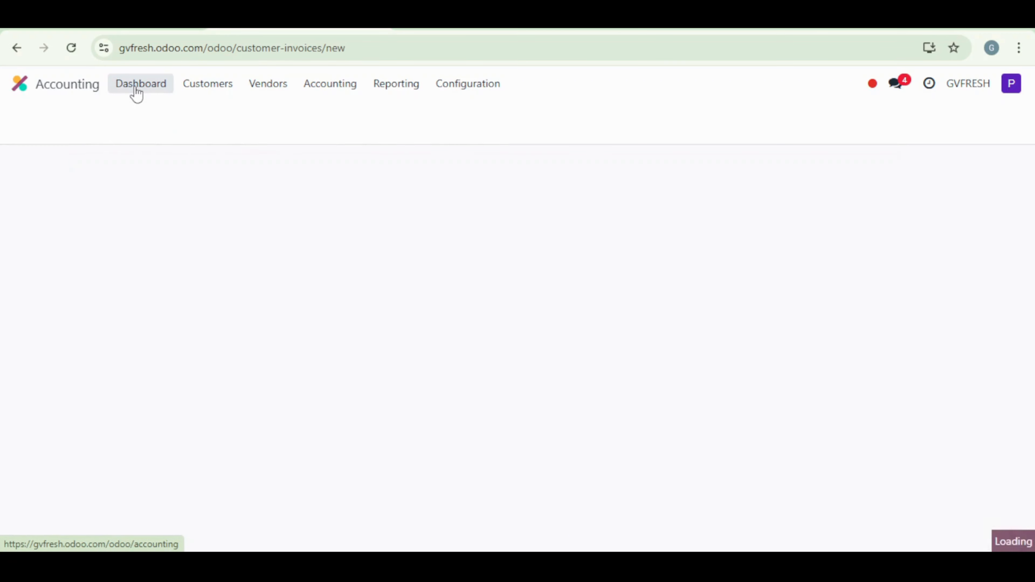